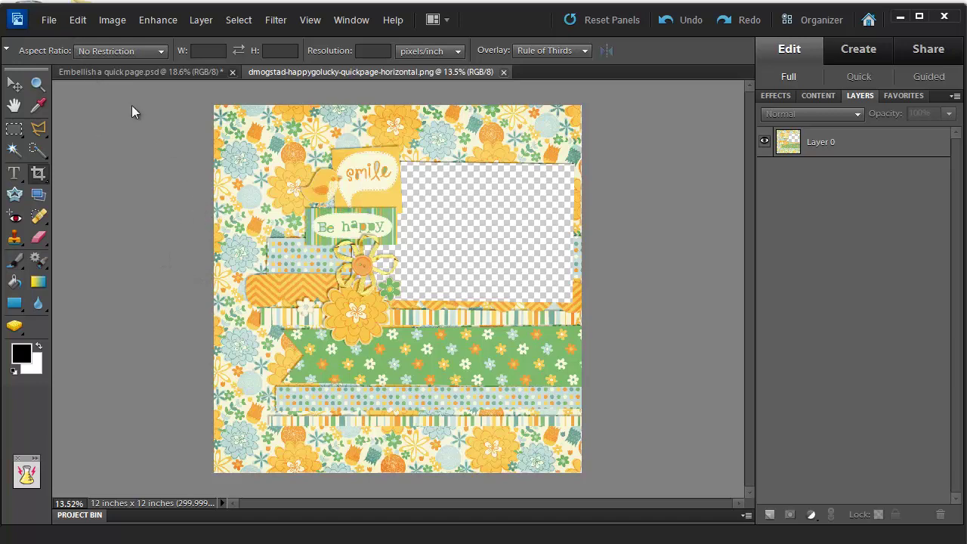
- Open dmogstad-happygolucky-quickpage-horizontal.png from the dailydigi kit folder under c:\Digi
left_click(48, 20)
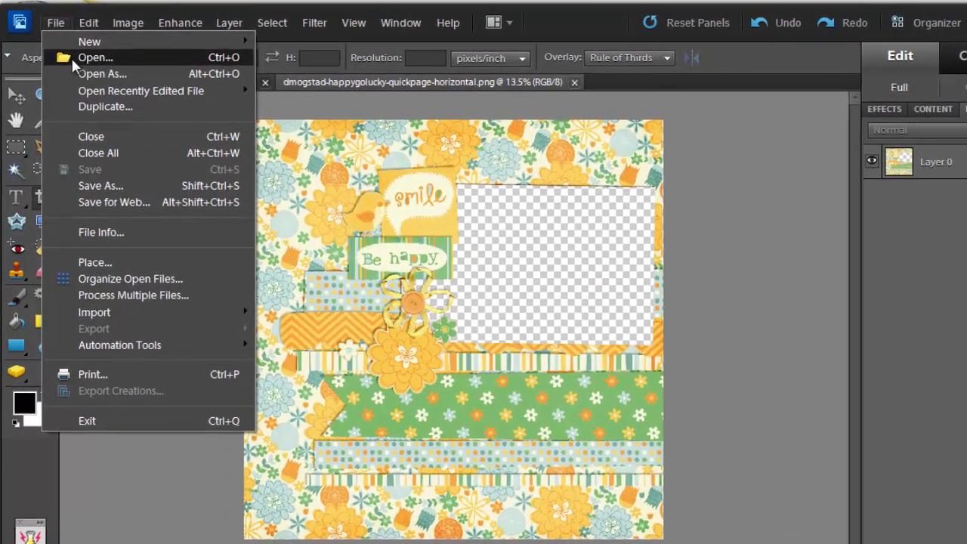
left_click(76, 55)
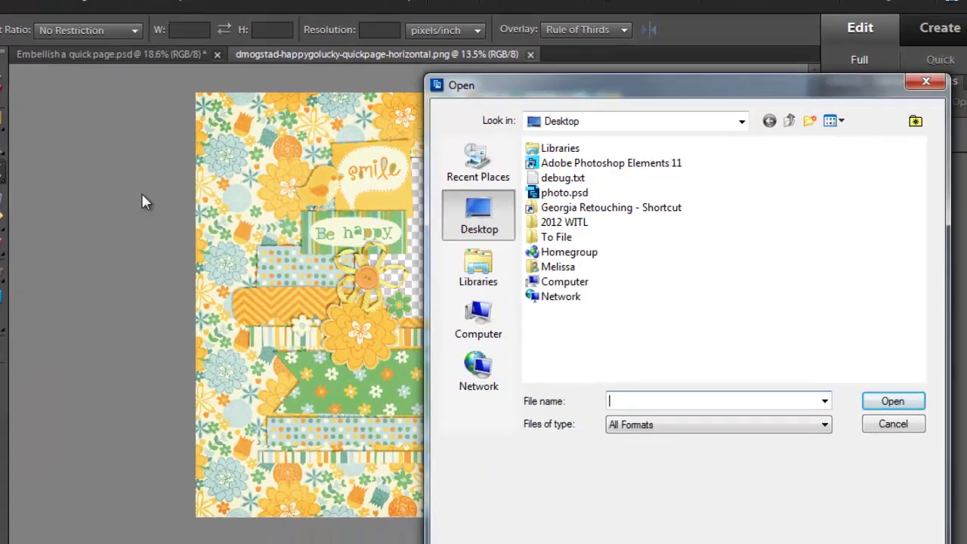
type("c:\\")
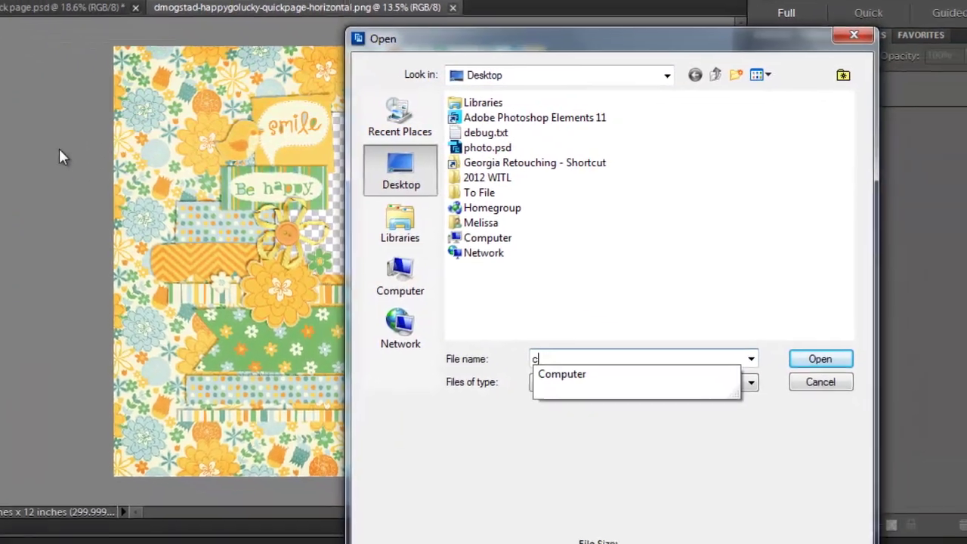
key("Down")
key("Down")
key("Down")
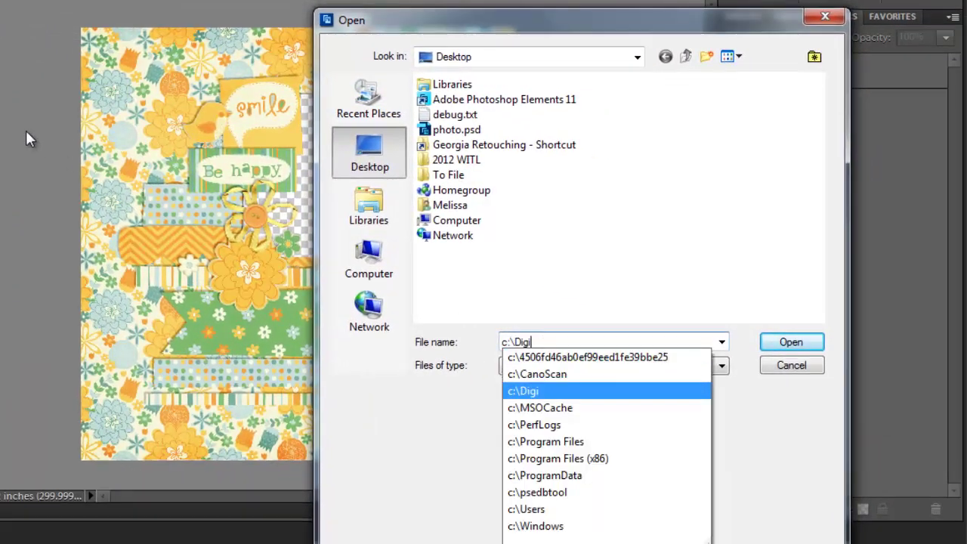
type("\\D")
key("Down")
key("Down")
key("Return")
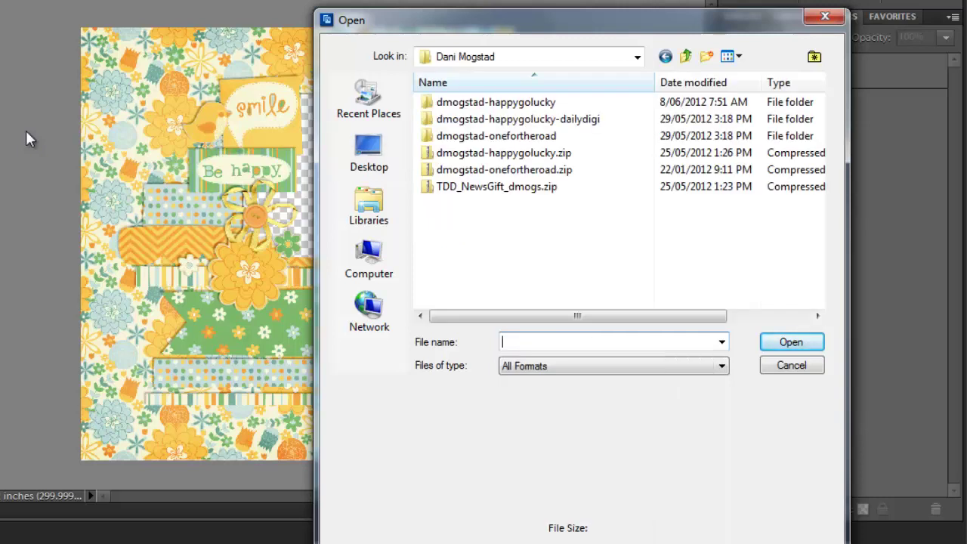
double_click(474, 121)
left_click(569, 133)
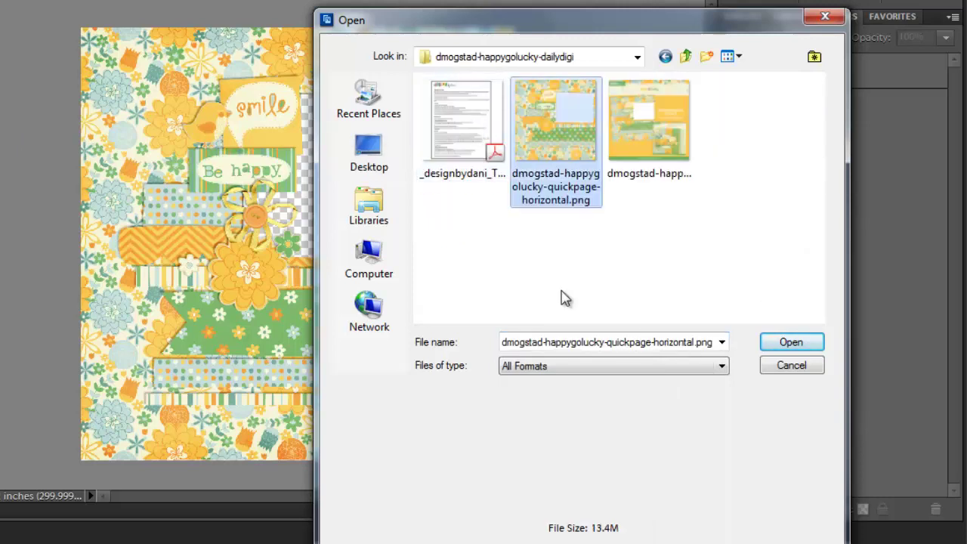
double_click(558, 187)
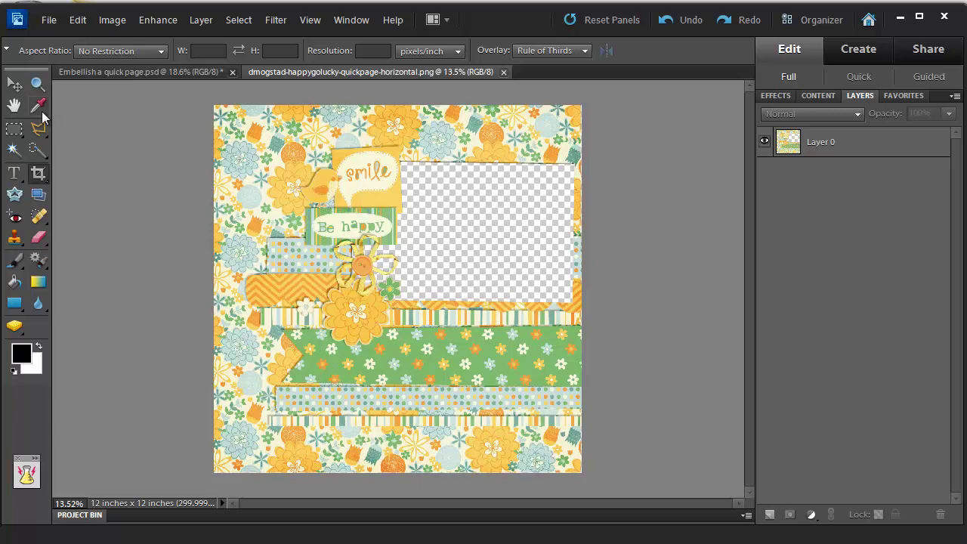
- Place photo.psd from the Desktop into the quick page
left_click(13, 84)
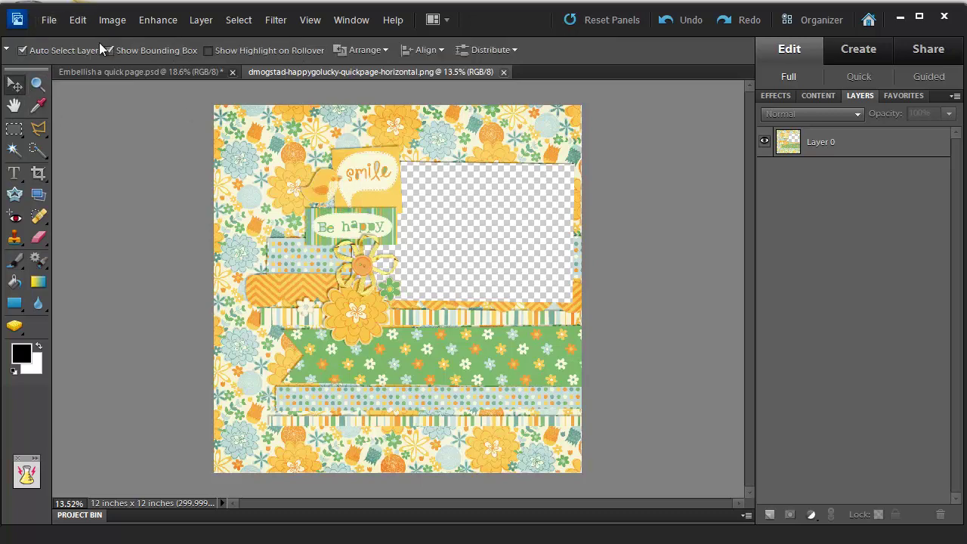
left_click(48, 20)
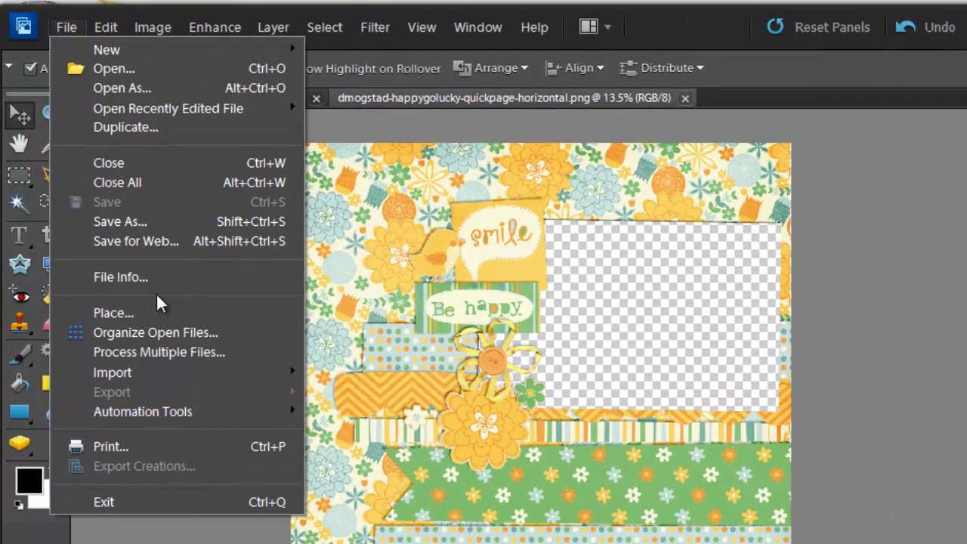
left_click(158, 312)
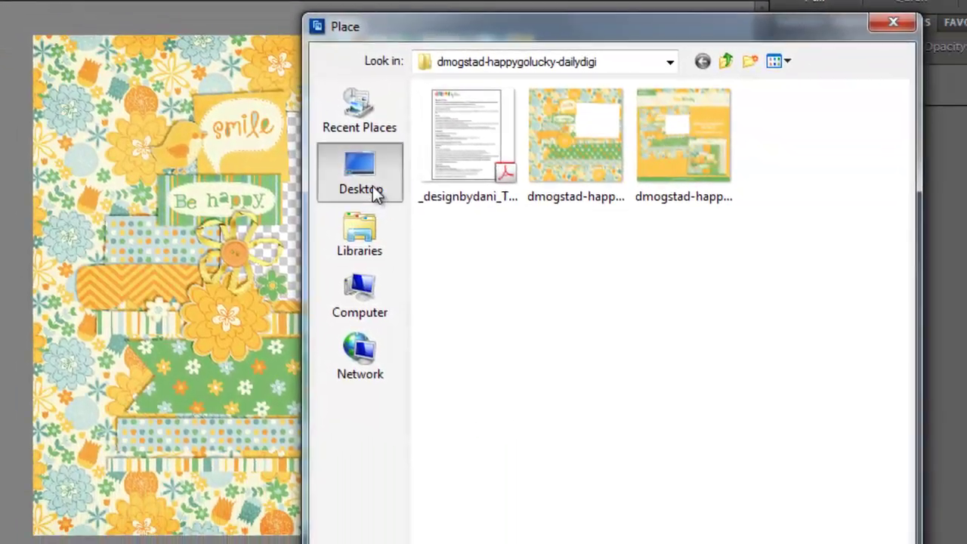
left_click(372, 186)
double_click(452, 149)
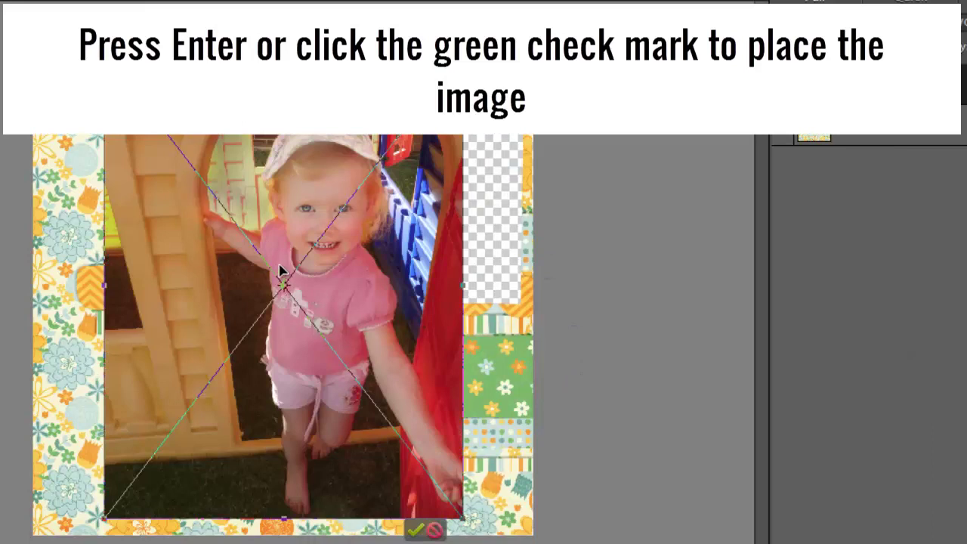
key("Return")
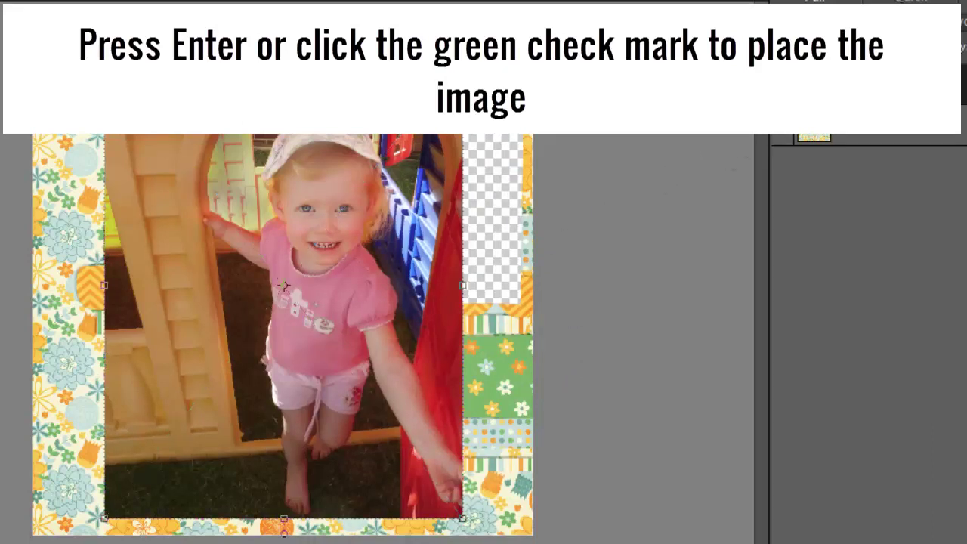
- Move the photo layer below the frame layer and fit it into the photo opening
left_click(812, 85)
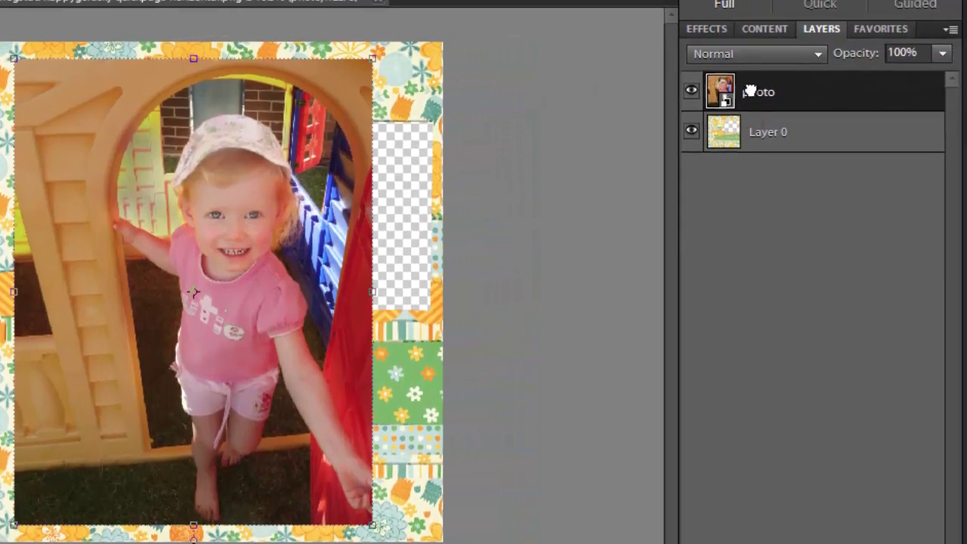
left_click_drag(750, 92, 740, 200)
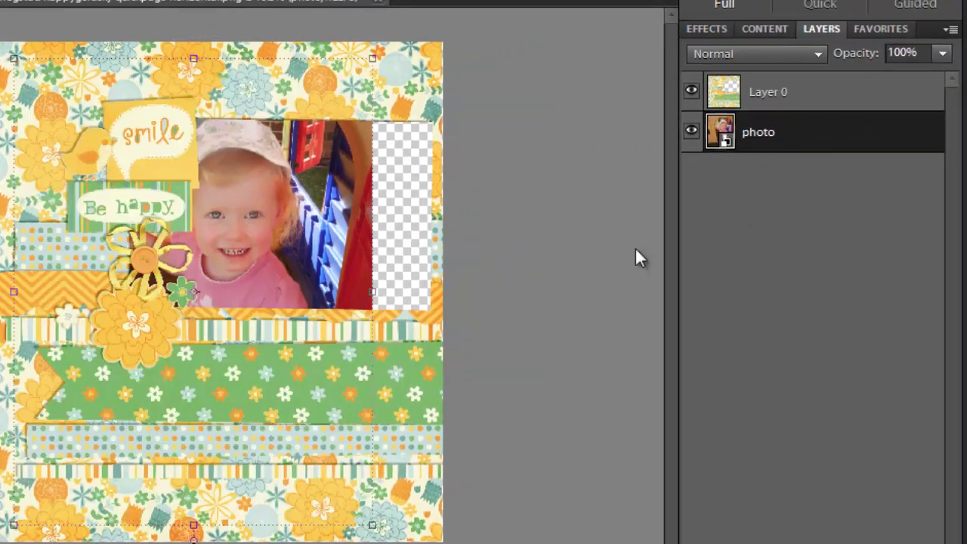
left_click_drag(253, 194, 328, 279)
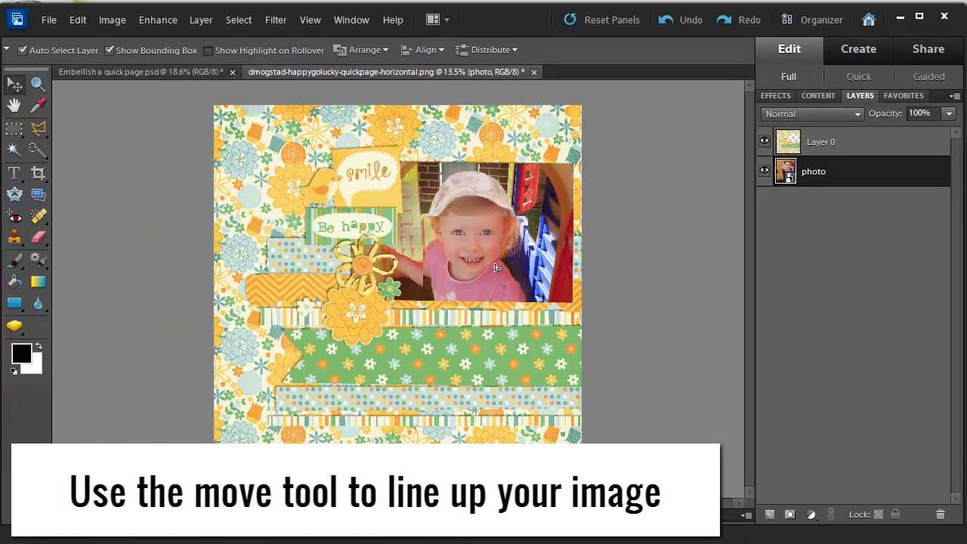
left_click_drag(496, 267, 493, 293)
left_click(186, 261)
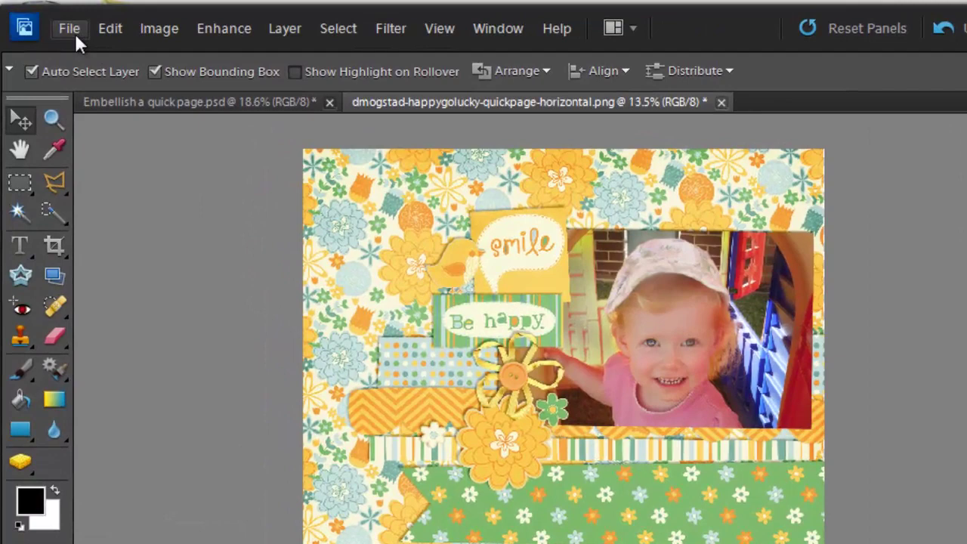
- Save the layered page as qp demo.psd on the Desktop
left_click(49, 20)
left_click(103, 237)
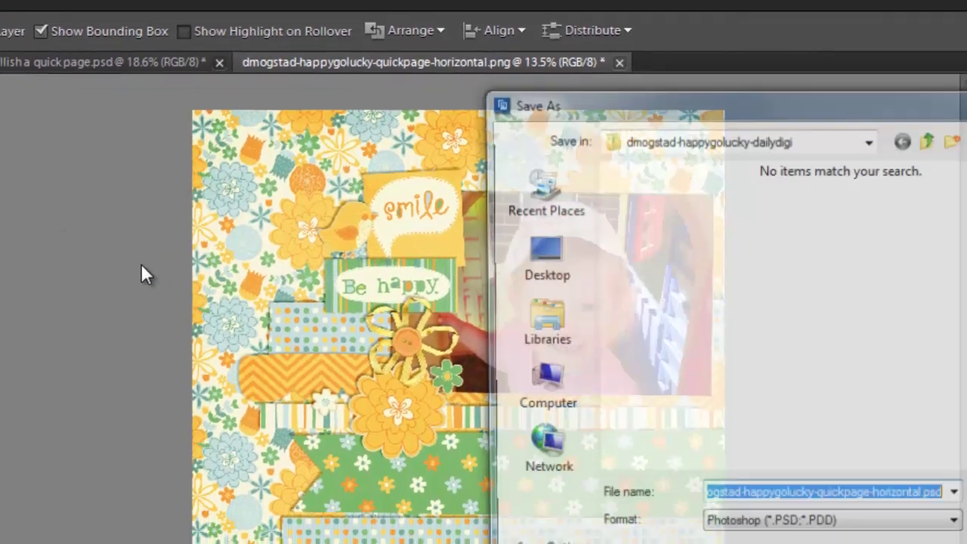
left_click(337, 206)
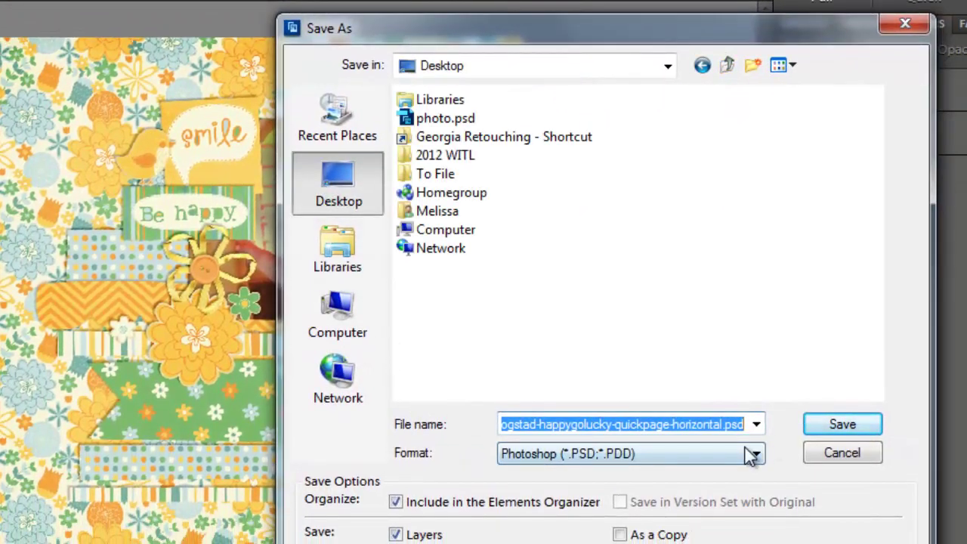
type("qp demo")
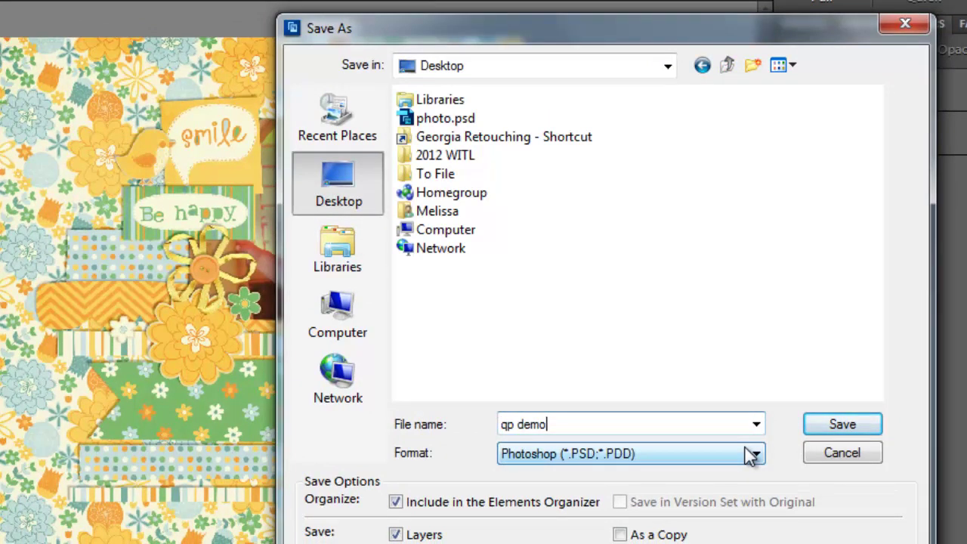
key("Return")
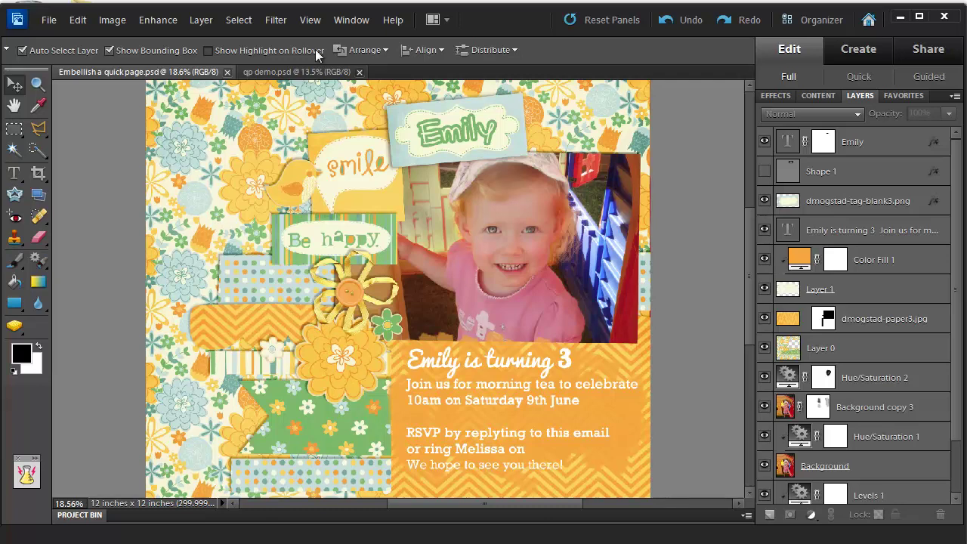
- Switch to qp demo.psd, then view the finished Embellish a quick page example
left_click(323, 79)
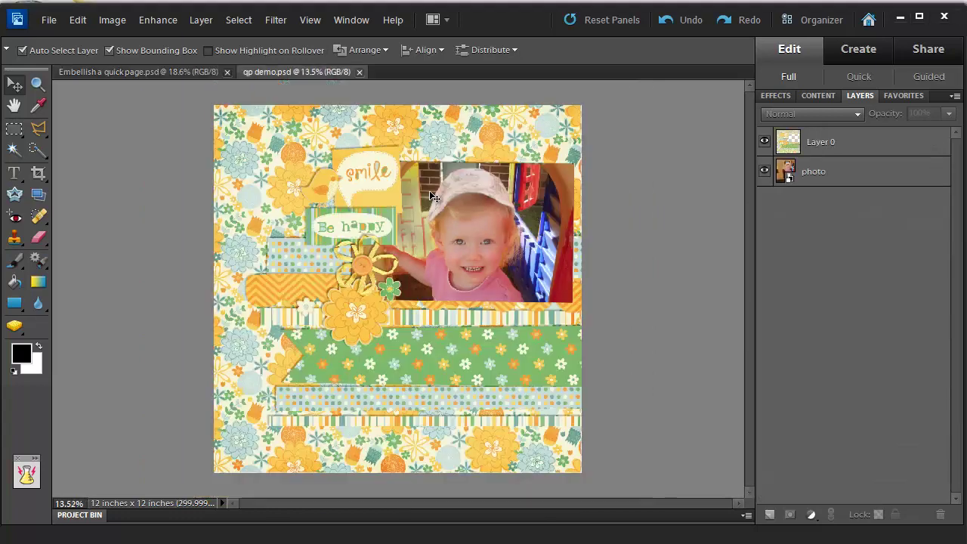
left_click(137, 72)
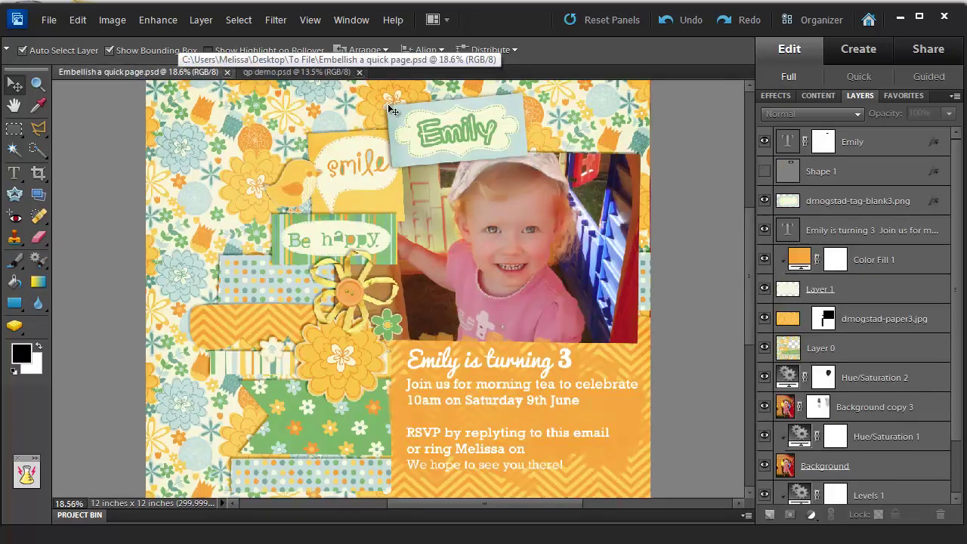
- Back in qp demo.psd, place dmogstad-tag-blank3.png from the happygolucky kit folder
left_click(297, 72)
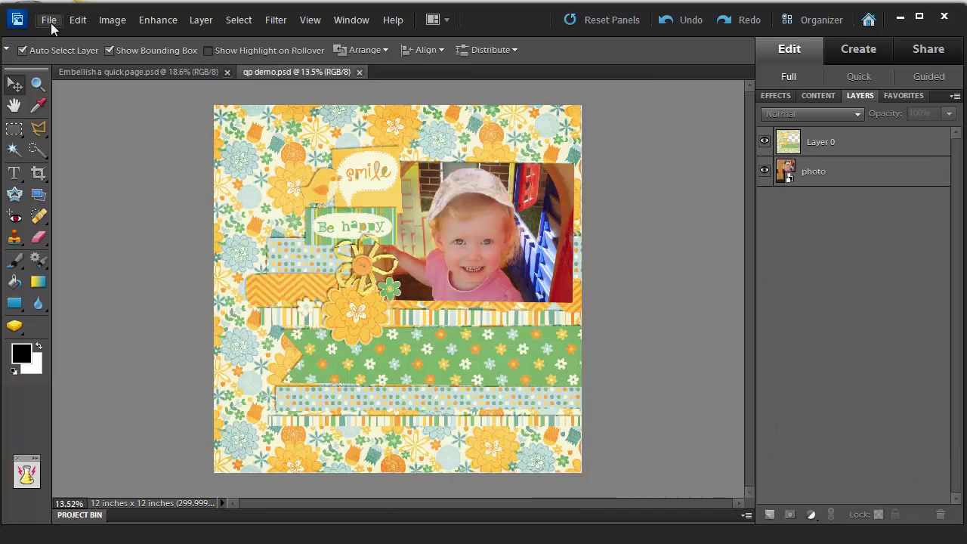
left_click(48, 20)
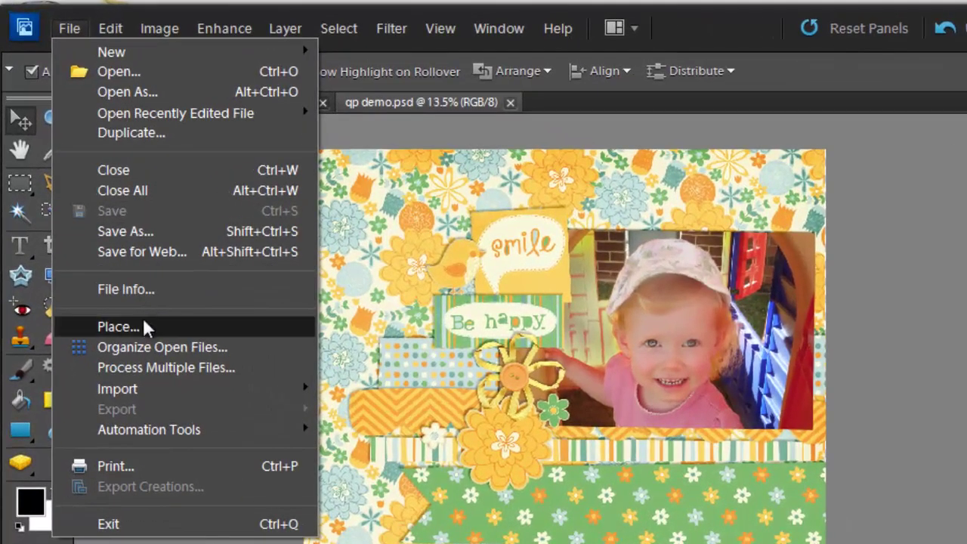
left_click(100, 229)
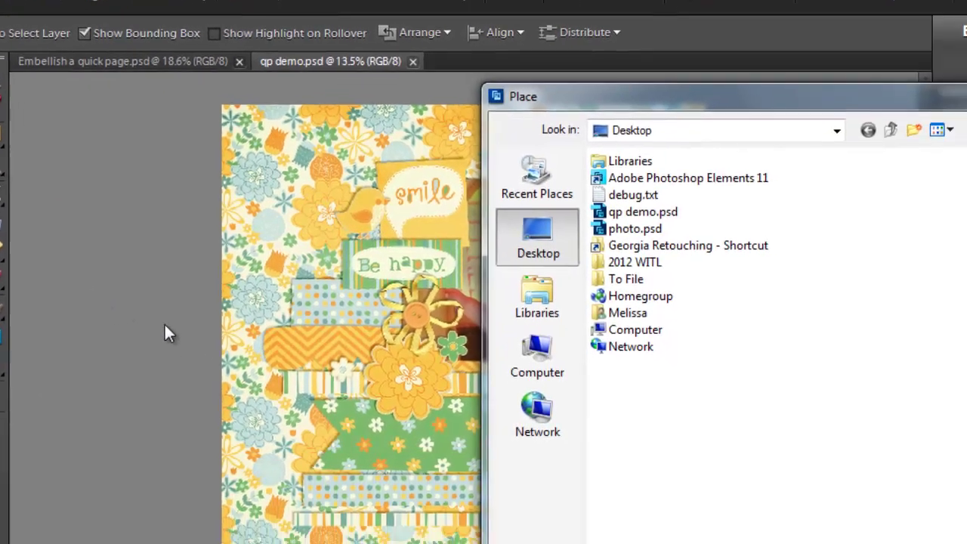
type("c:\\Digi\\")
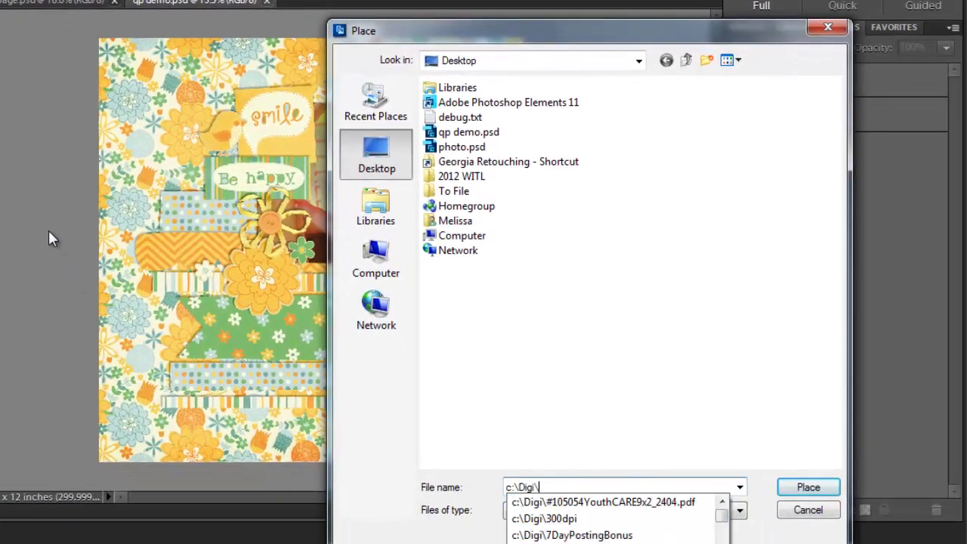
type("dan")
key("Down")
key("Down")
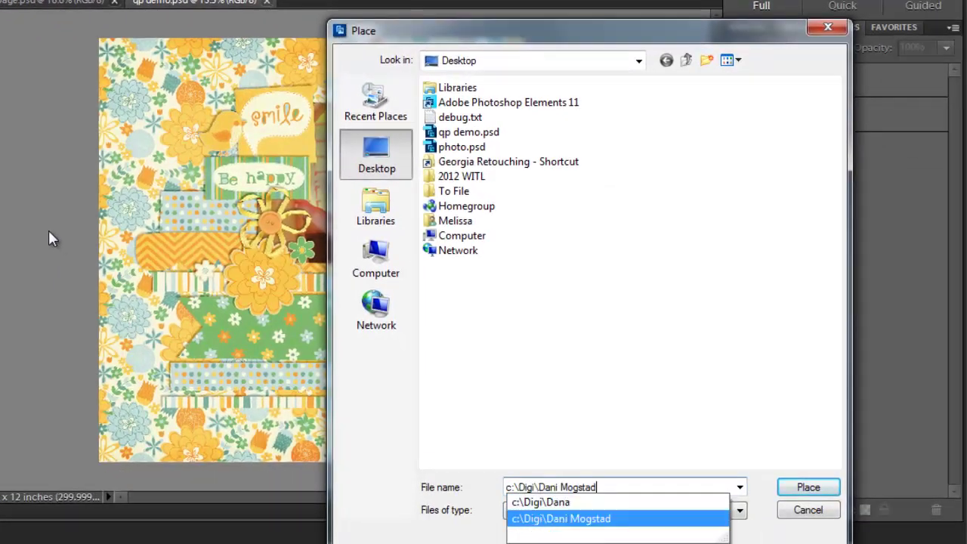
key("Return")
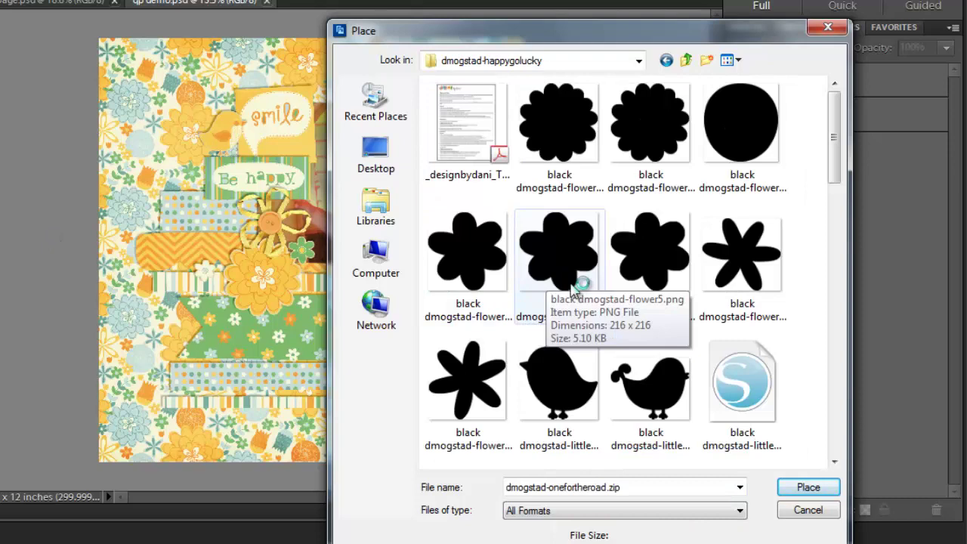
scroll(586, 308, "down", 10)
left_click(586, 308)
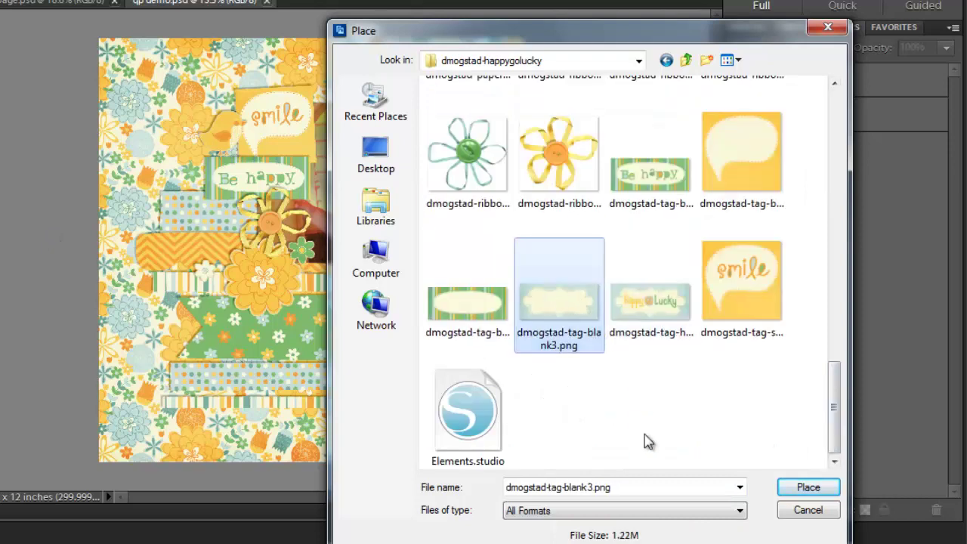
left_click(814, 490)
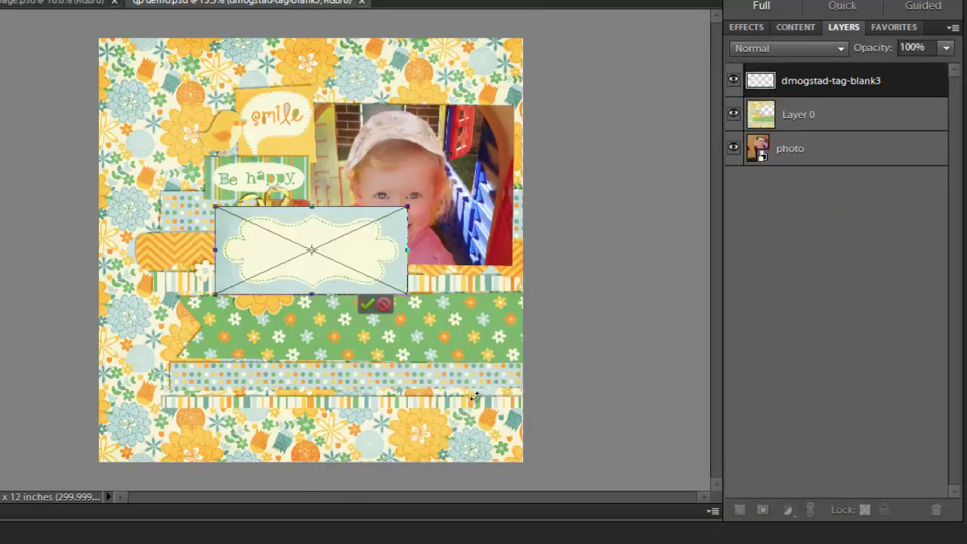
key("Return")
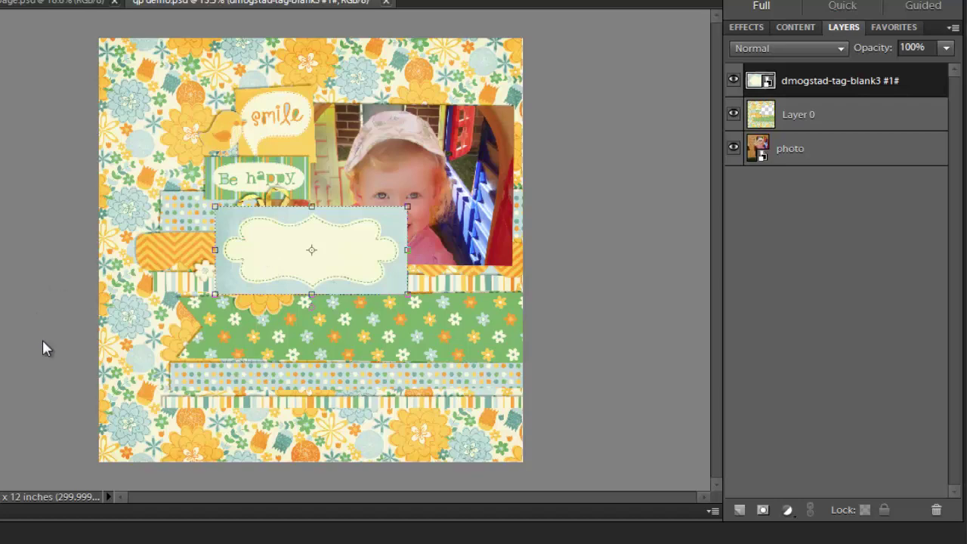
- Move the blank tag to the page's top right, overlapping the photo
key("ctrl+equal")
key("ctrl+equal")
key("ctrl+equal")
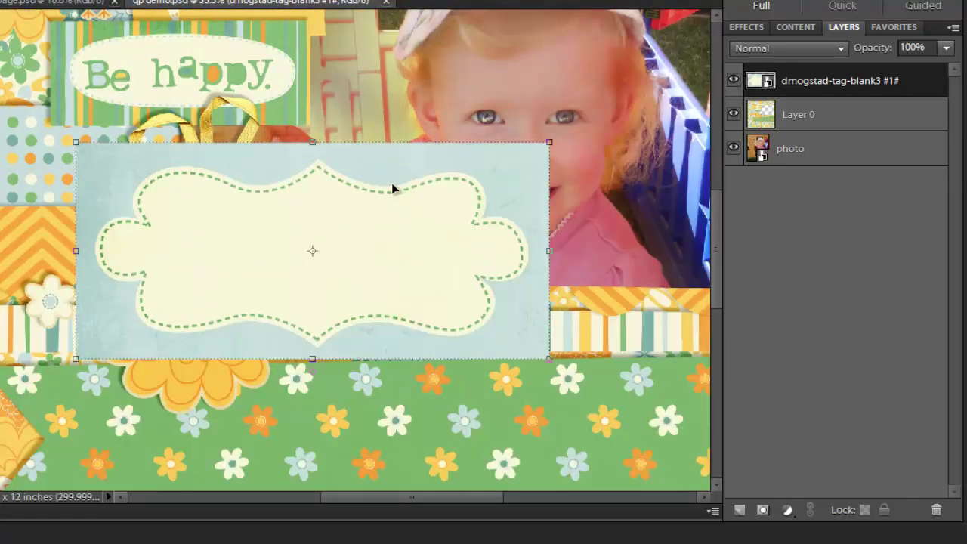
scroll(714, 298, "up", 5)
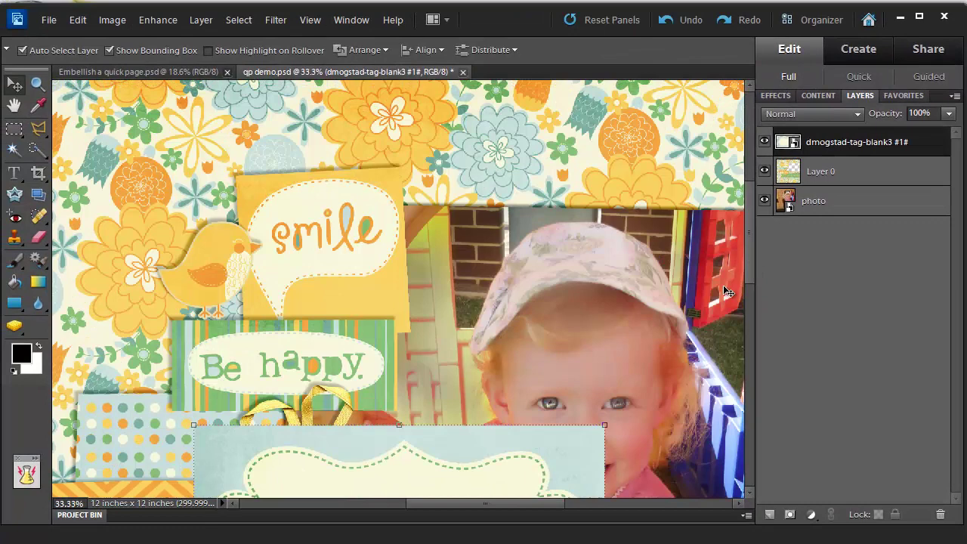
left_click_drag(386, 466, 534, 130)
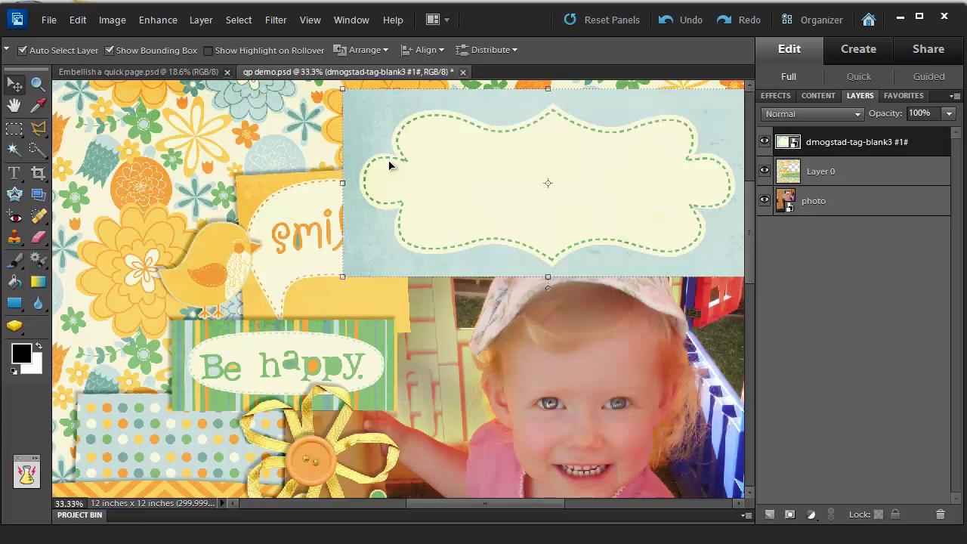
- Add a drop shadow to the tag offset up-left, 24 px distance, 16% opacity
left_click(199, 23)
mouse_move(273, 112)
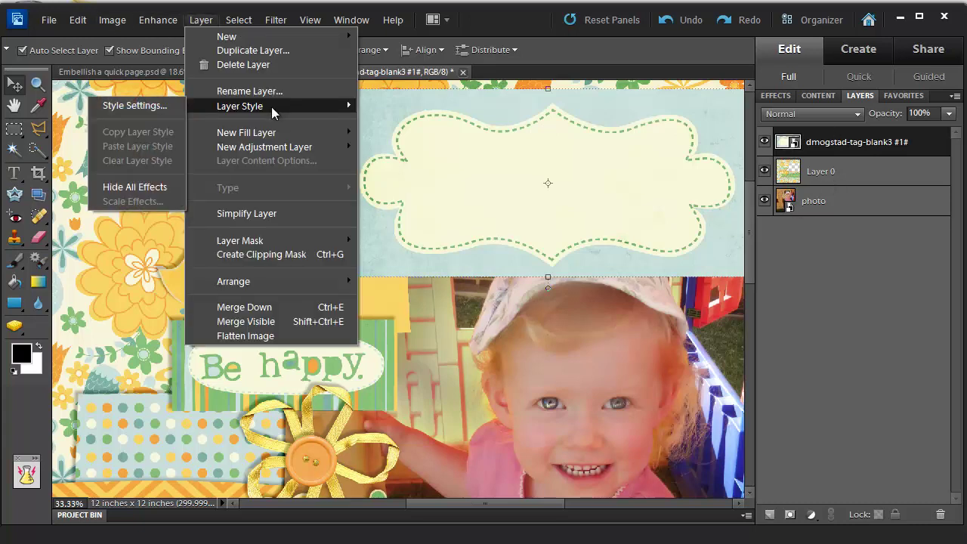
left_click(163, 108)
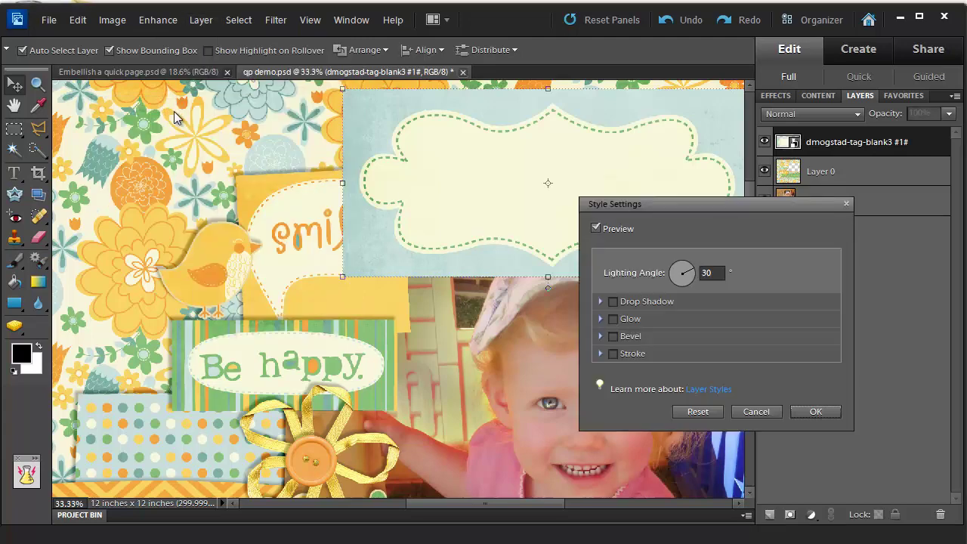
left_click(613, 302)
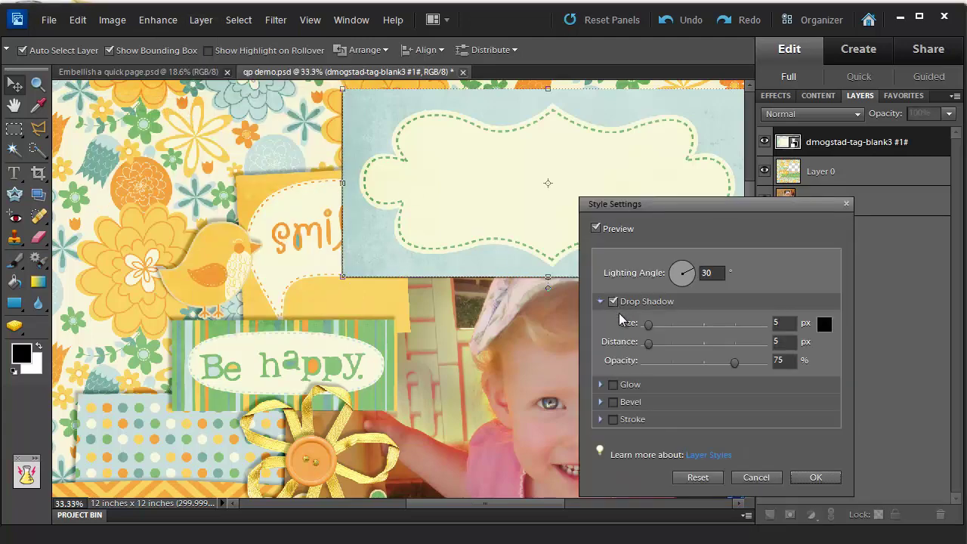
left_click_drag(364, 130, 359, 122)
left_click_drag(267, 62, 268, 62)
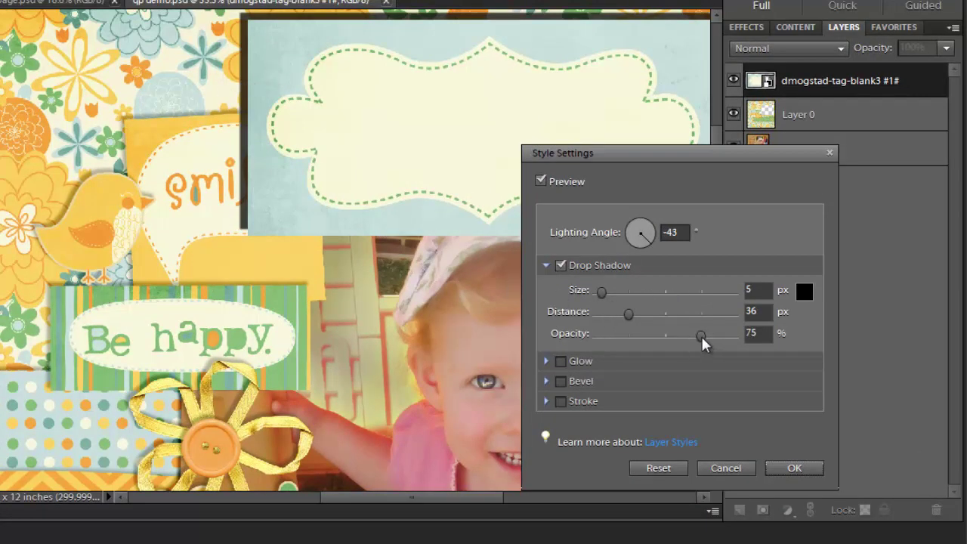
left_click_drag(703, 344, 614, 307)
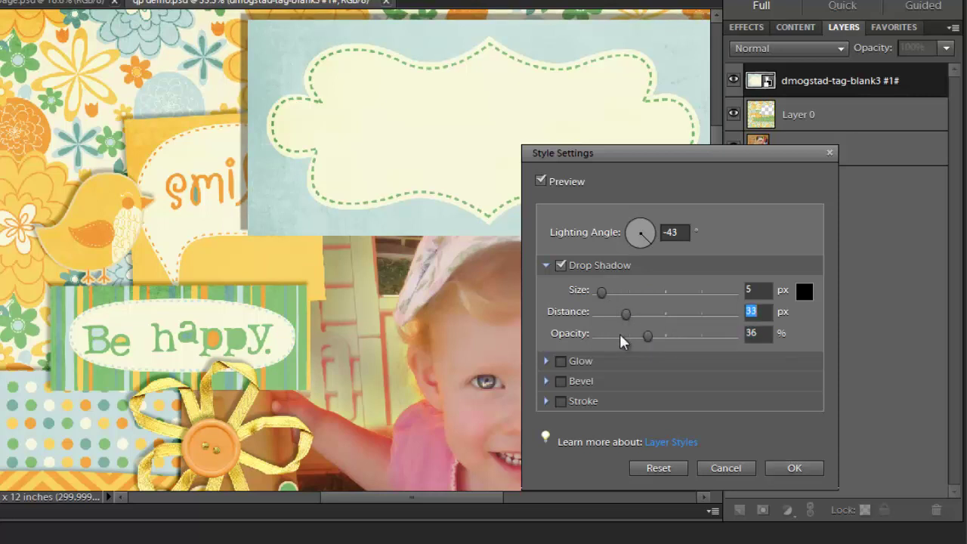
left_click_drag(648, 335, 634, 337)
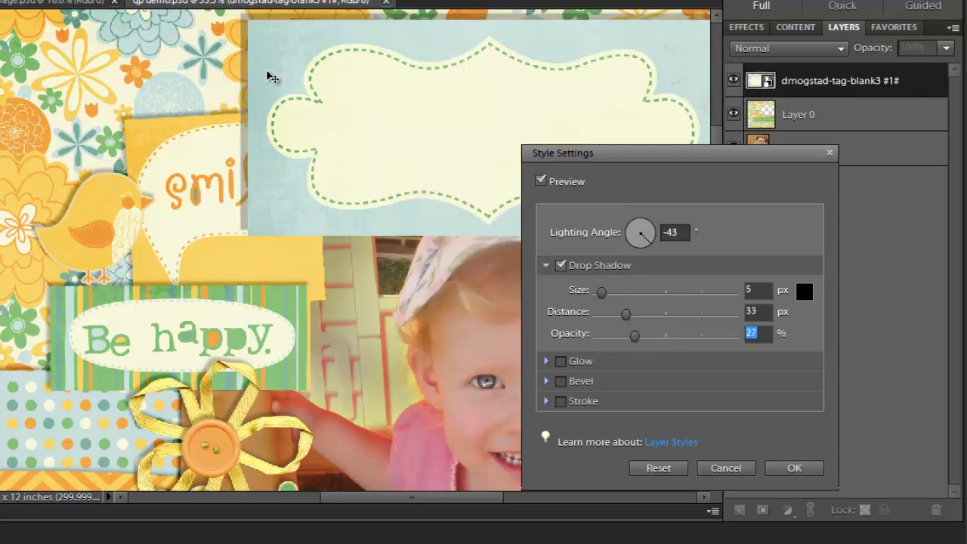
left_click_drag(267, 71, 249, 58)
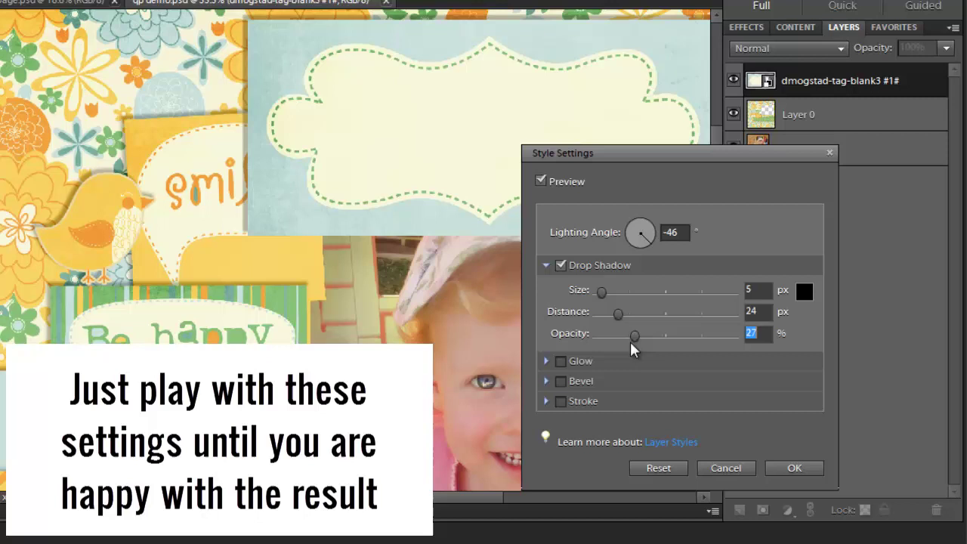
left_click_drag(635, 336, 619, 336)
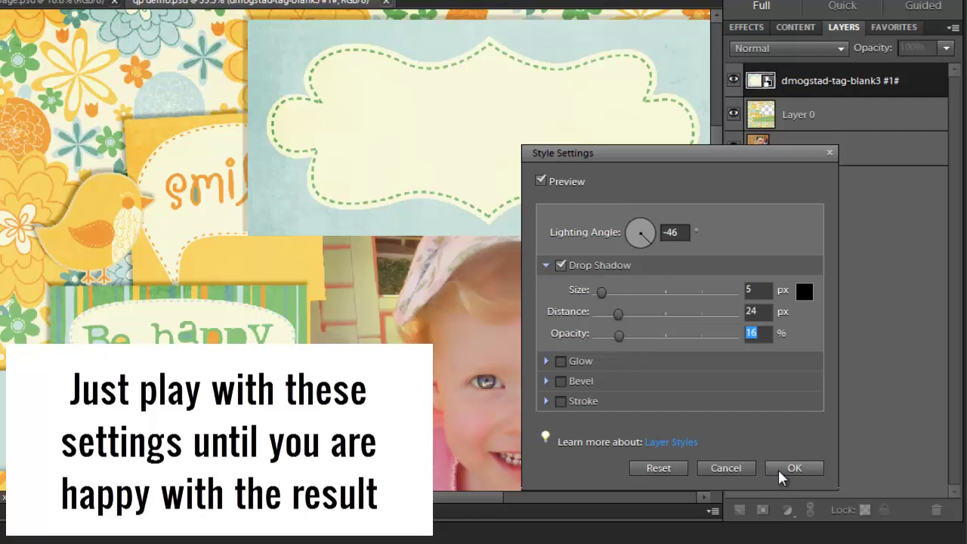
left_click(792, 468)
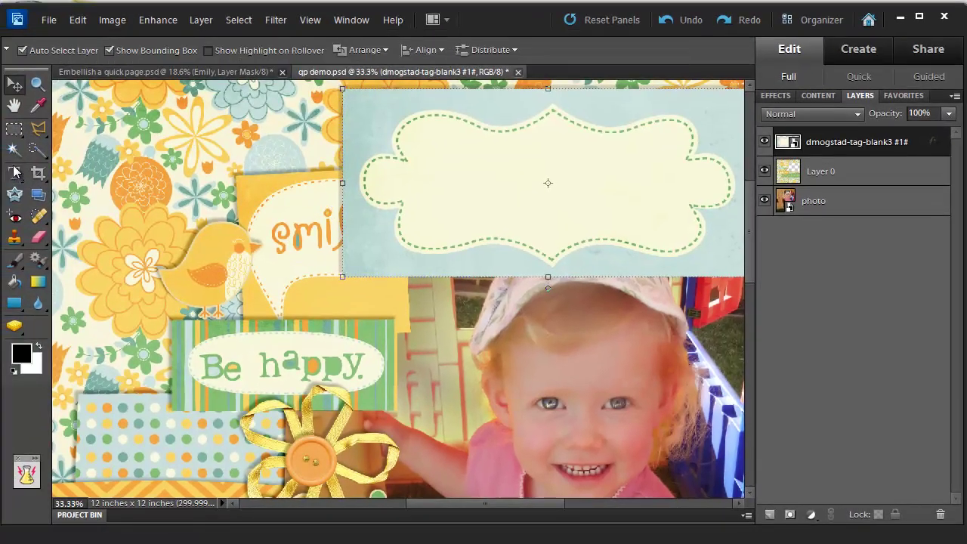
- Type 'Emily' in white CK Jot 100 pt and position it within the tag
left_click(14, 173)
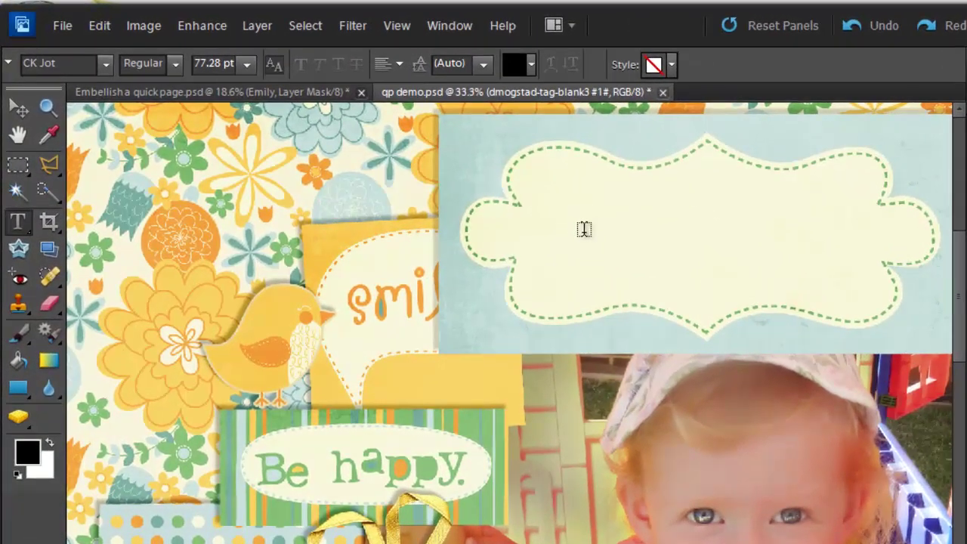
left_click_drag(509, 155, 907, 326)
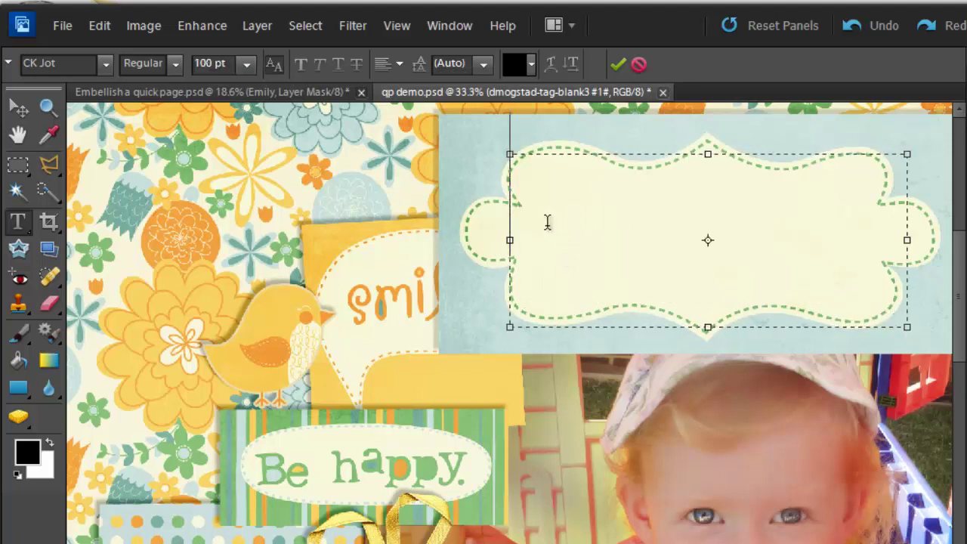
type("Emily")
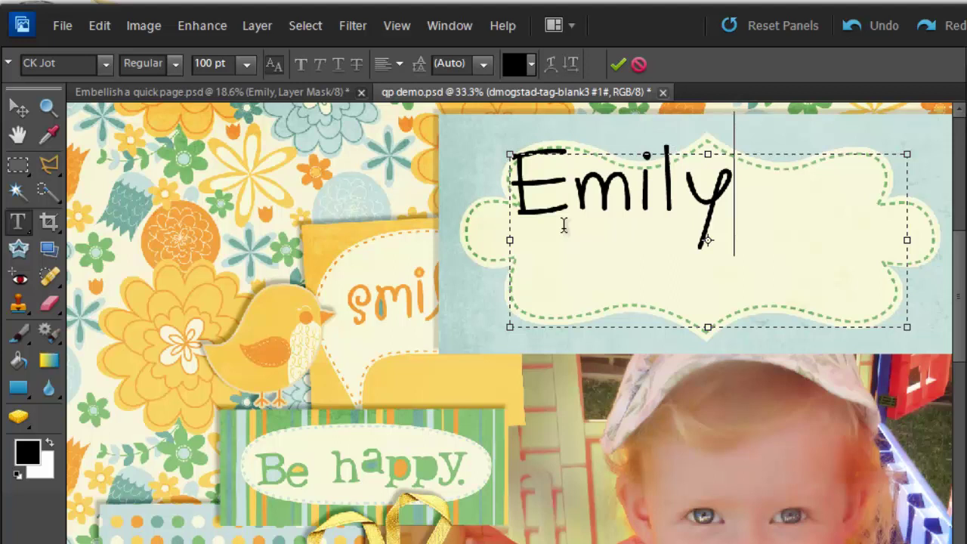
key("ctrl+a")
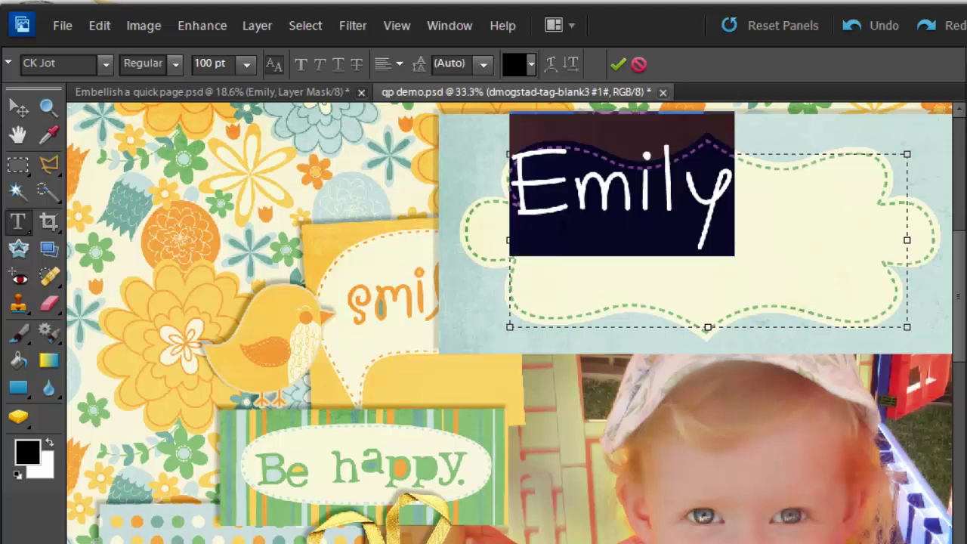
left_click(530, 65)
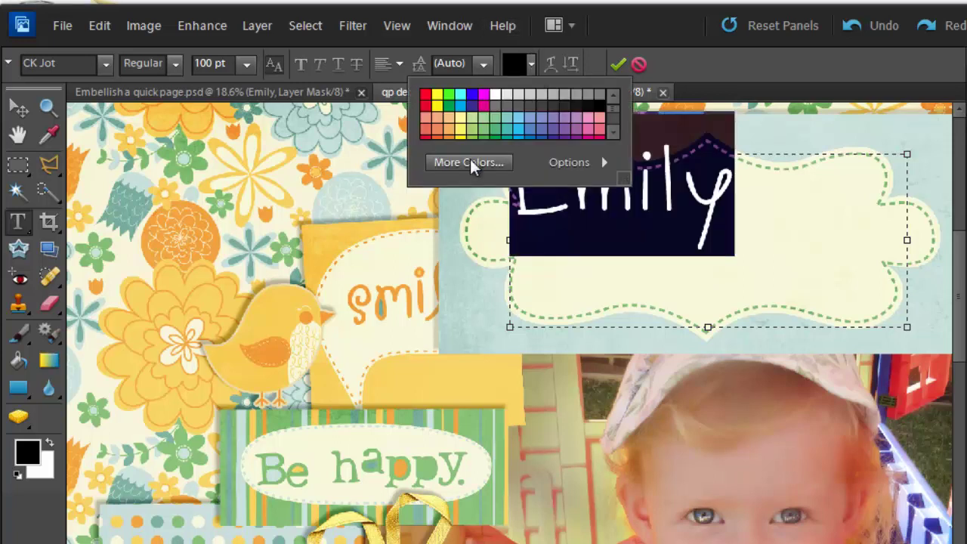
left_click(495, 94)
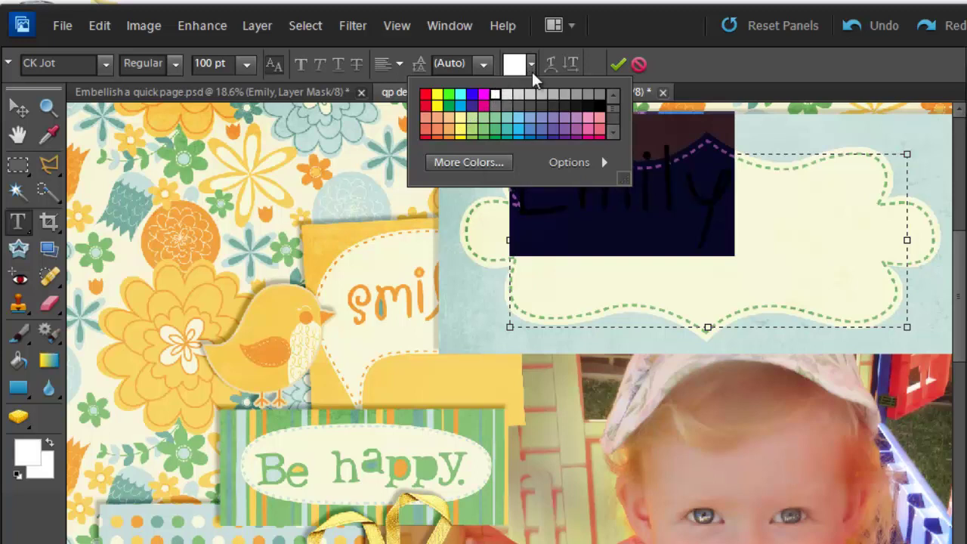
left_click(618, 64)
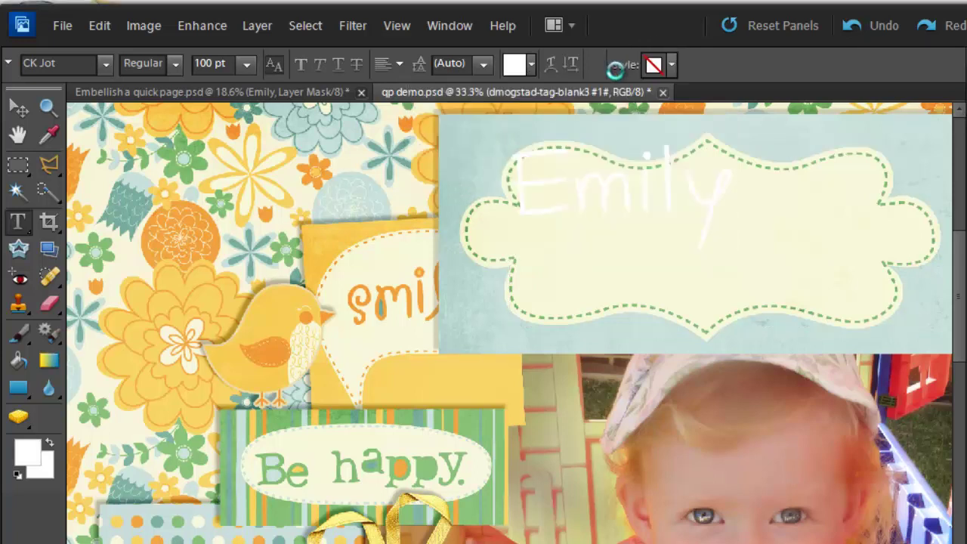
left_click(19, 109)
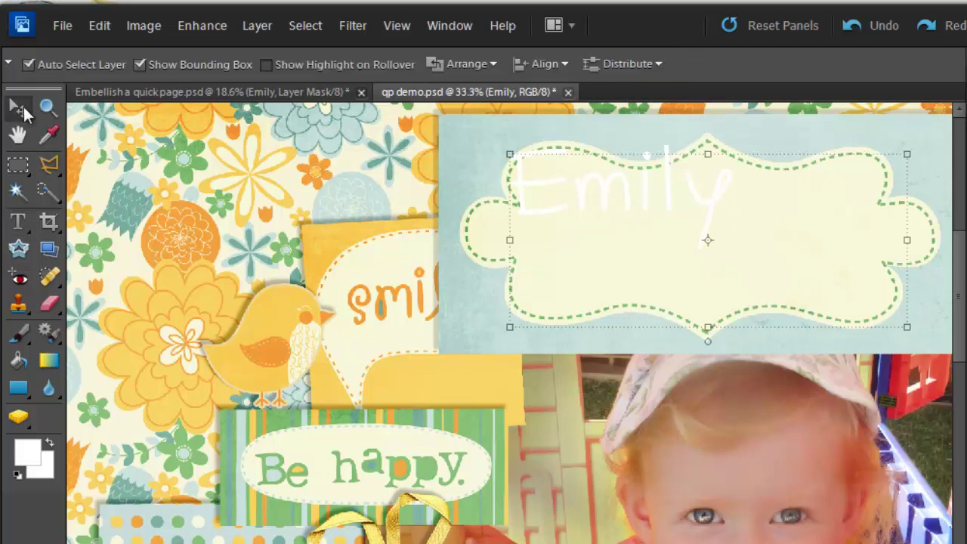
left_click_drag(528, 188, 590, 256)
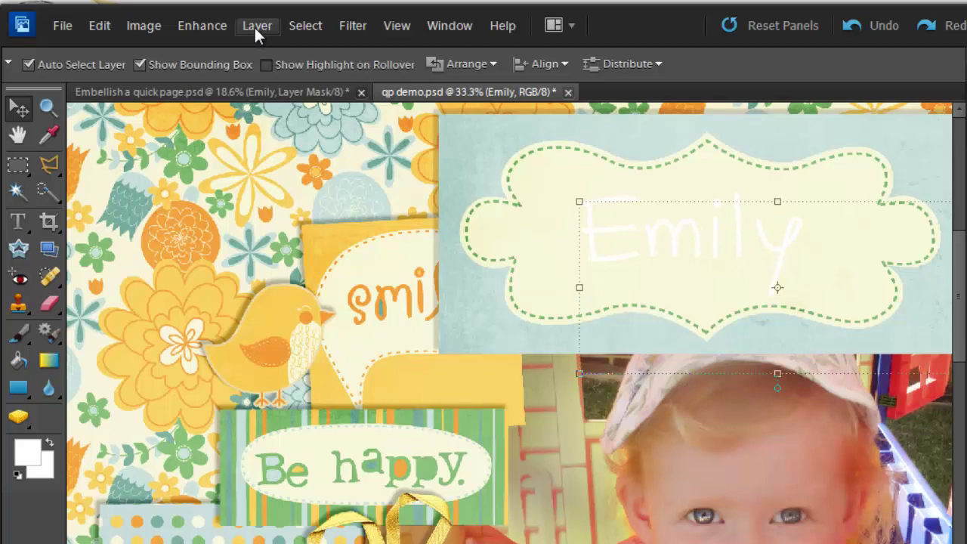
- Give Emily a 21 px stroke coloured #88c37b, sampled from the green stripe
left_click(256, 26)
mouse_move(306, 143)
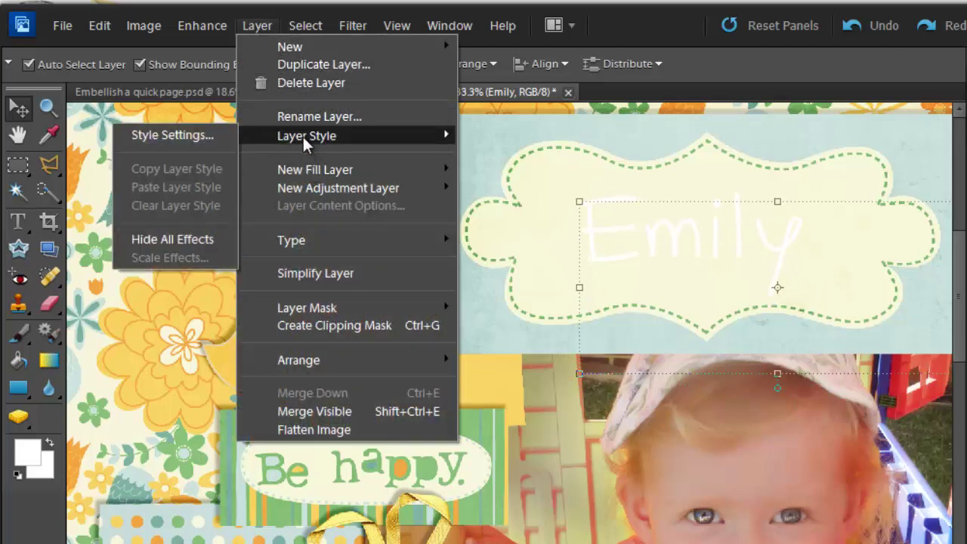
left_click(211, 135)
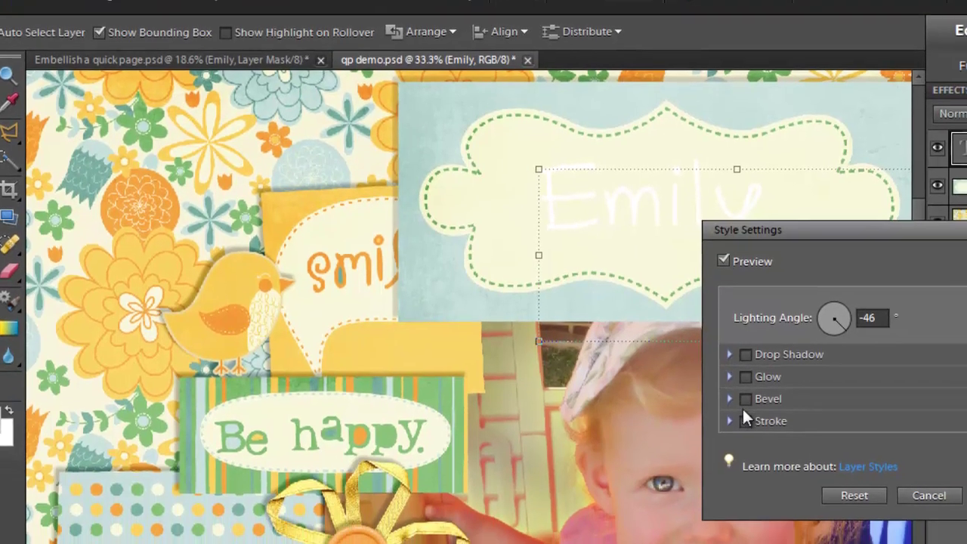
left_click(786, 453)
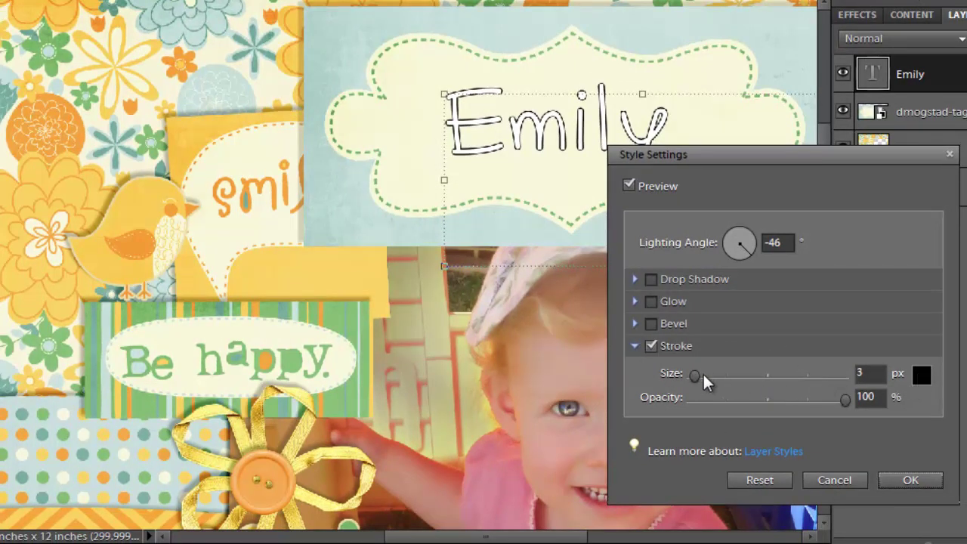
left_click_drag(695, 375, 705, 376)
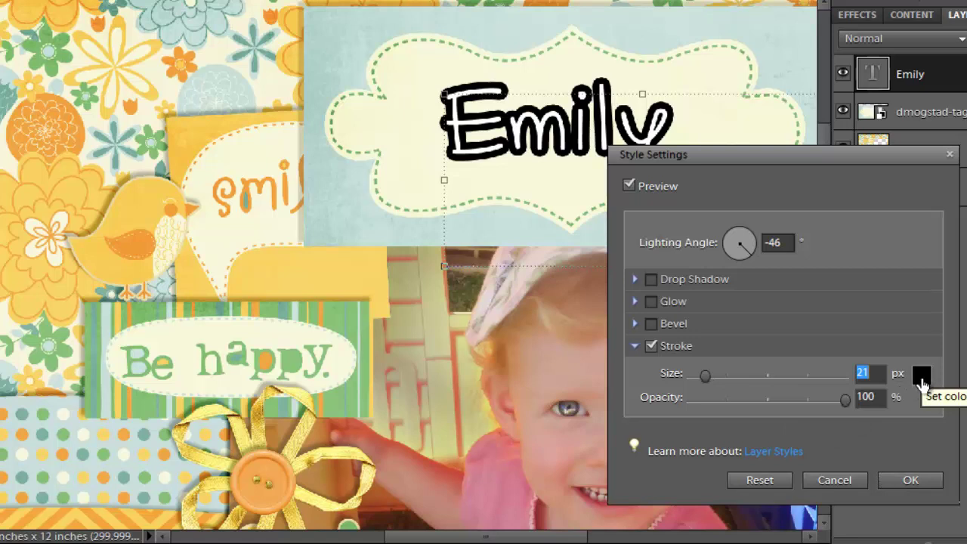
left_click(922, 382)
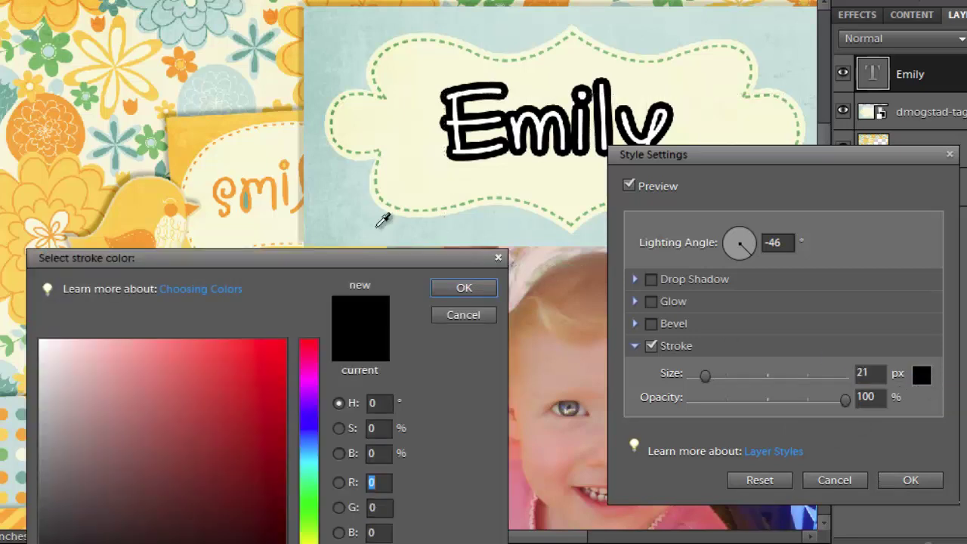
mouse_move(200, 274)
left_mouse_down()
mouse_move(416, 345)
mouse_move(411, 278)
left_mouse_up()
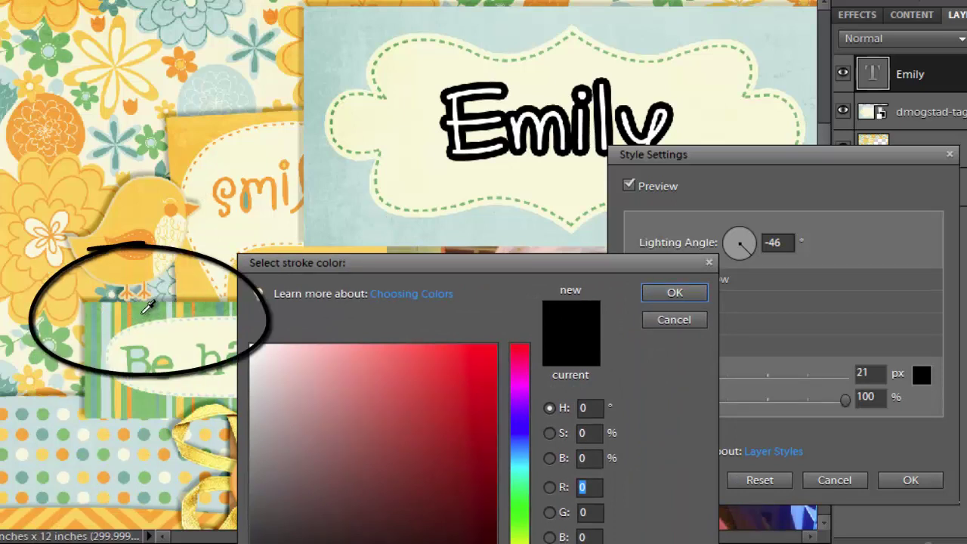
left_click(140, 314)
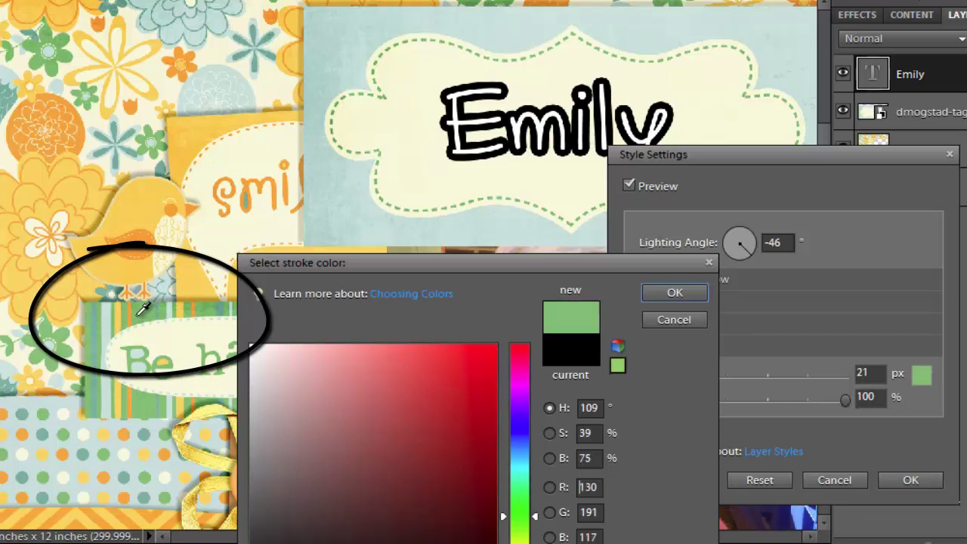
left_click_drag(416, 262, 241, 109)
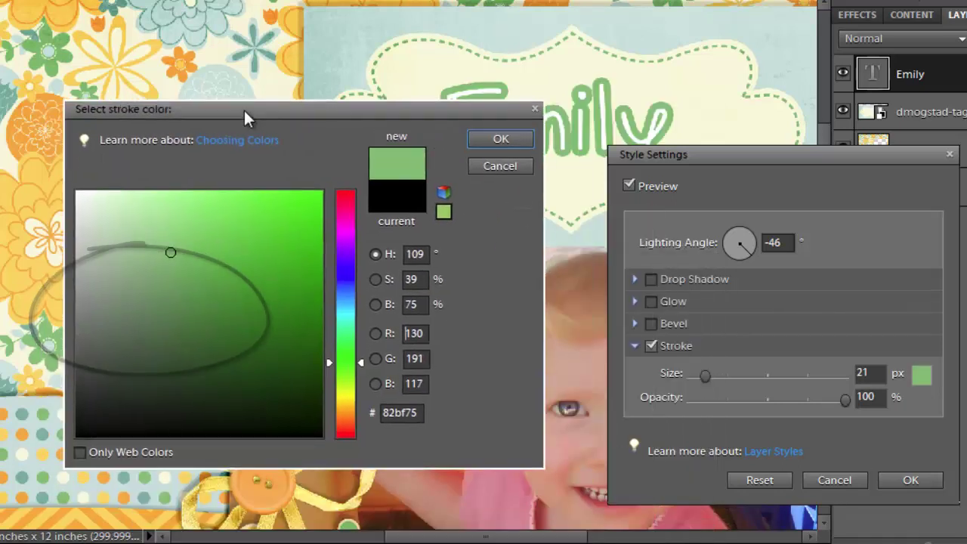
left_click(517, 140)
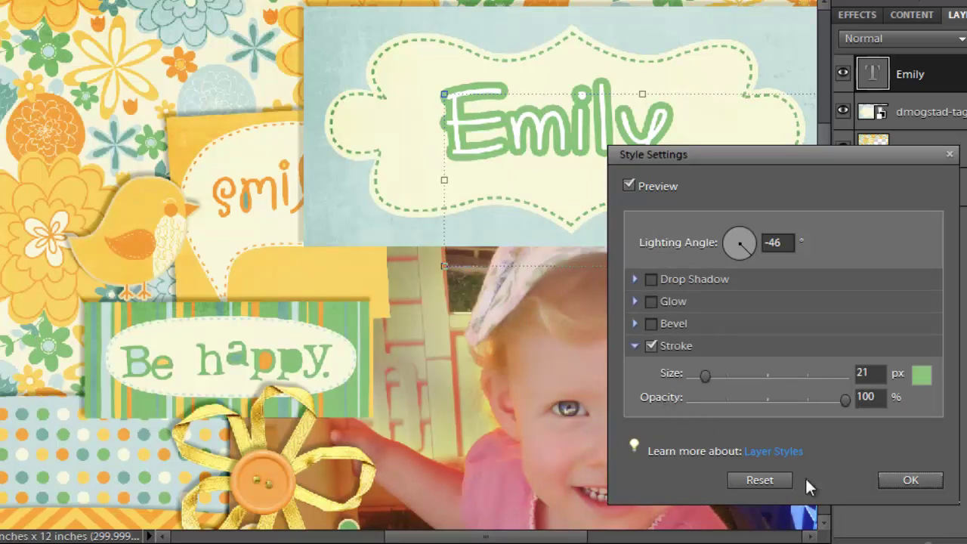
- Commit the green stroke on the Emily layer and recheck its style settings
left_click(897, 481)
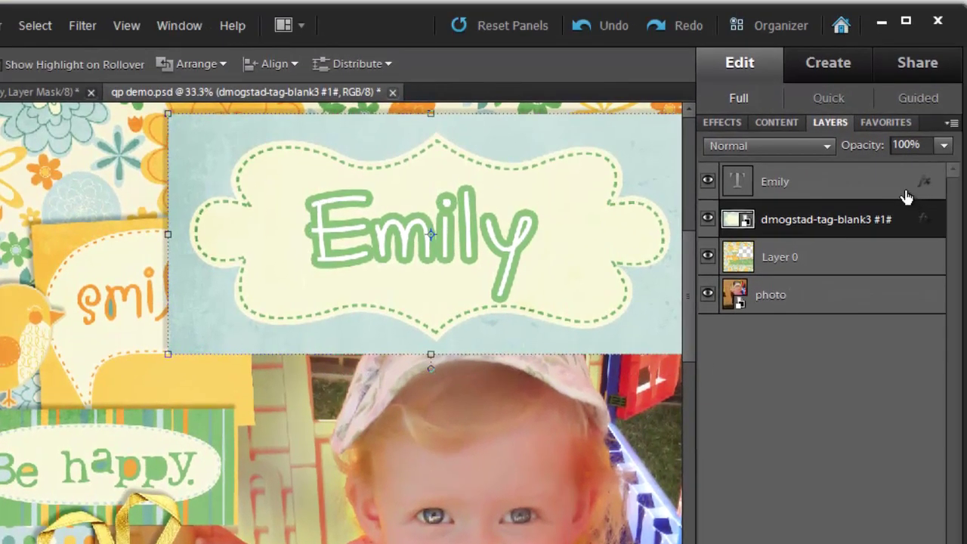
left_click(925, 187)
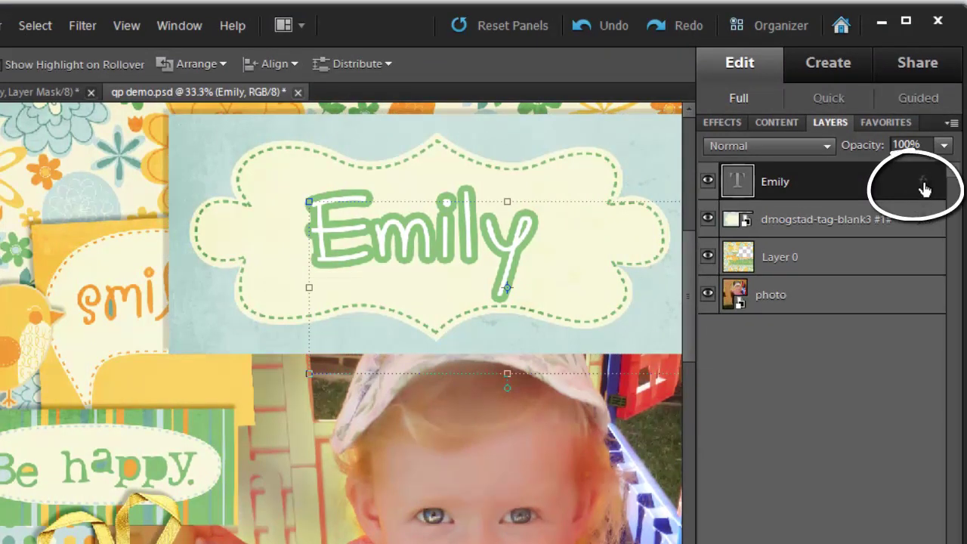
double_click(925, 188)
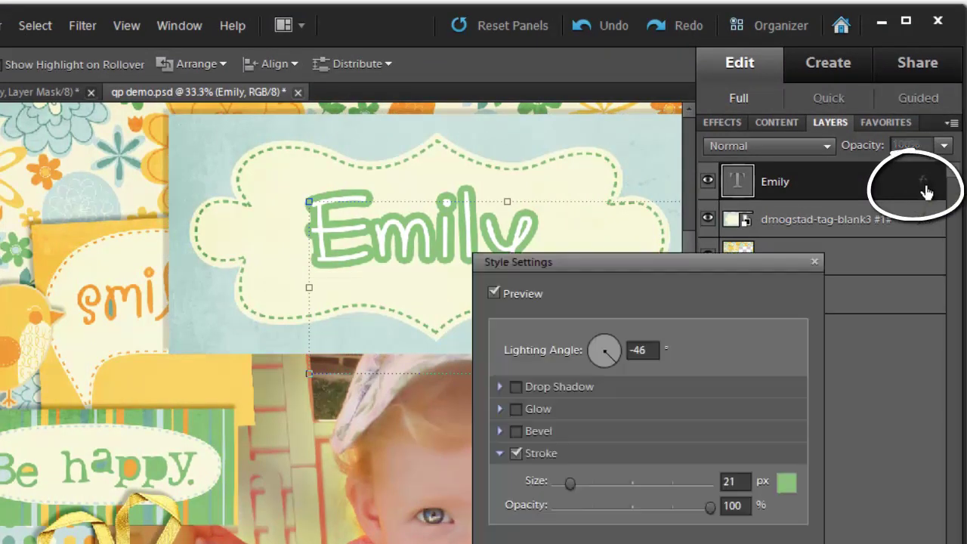
key("Return")
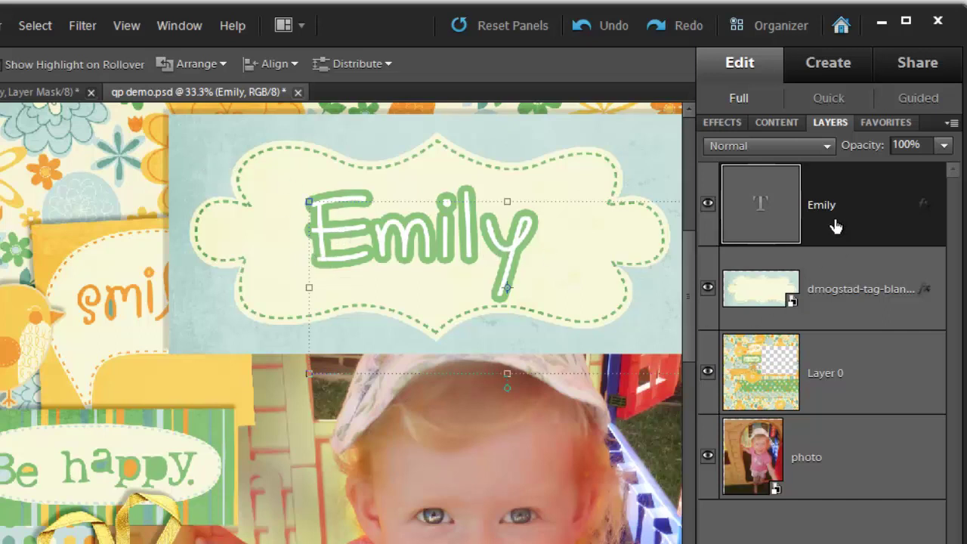
- Link Emily with the tag and scale the pair to 53.7% along the photo's top edge
left_click(850, 322, "shift")
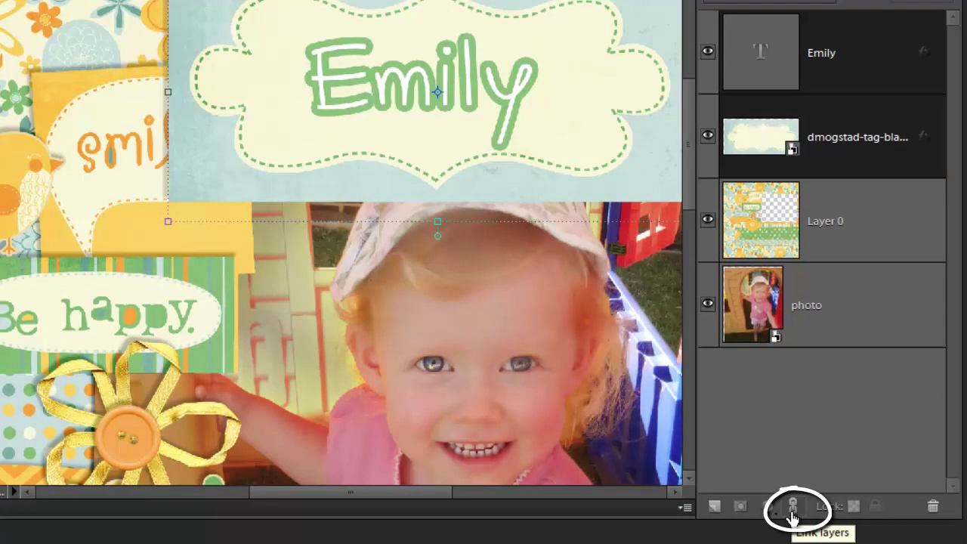
left_click(791, 513)
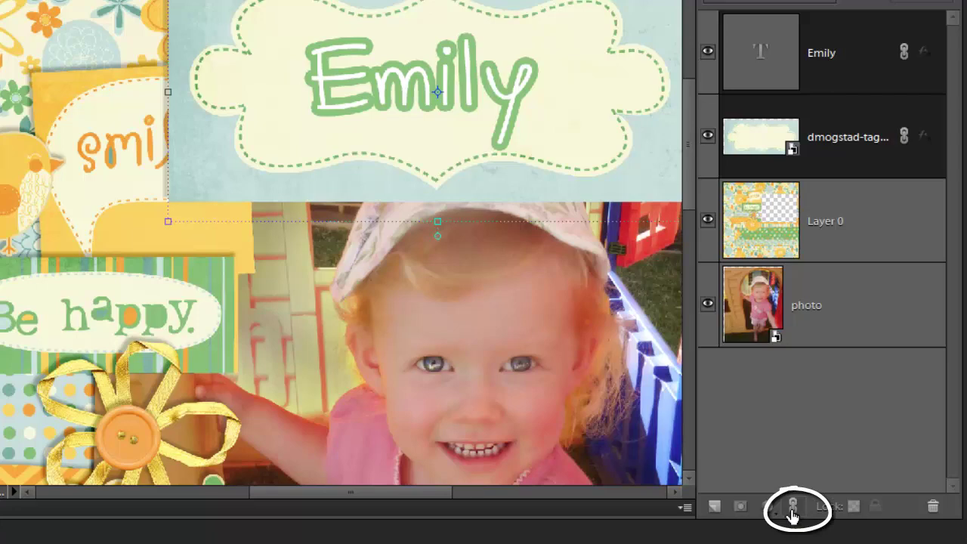
key("ctrl+0")
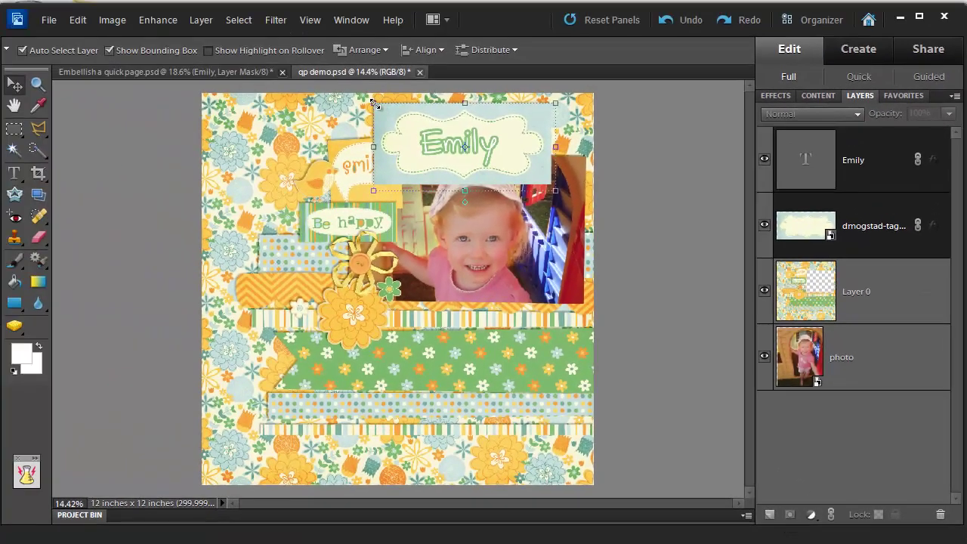
left_click_drag(373, 102, 445, 132)
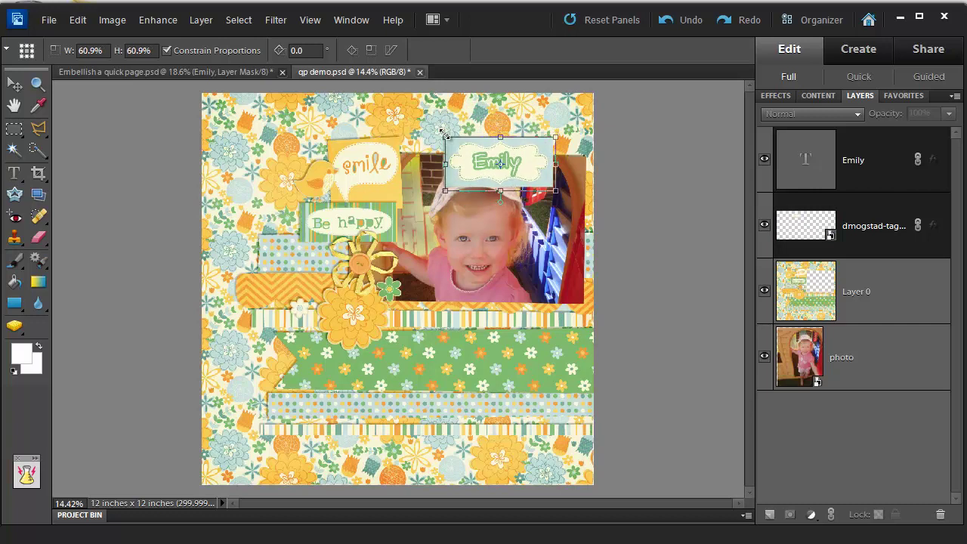
left_click_drag(473, 168, 425, 157)
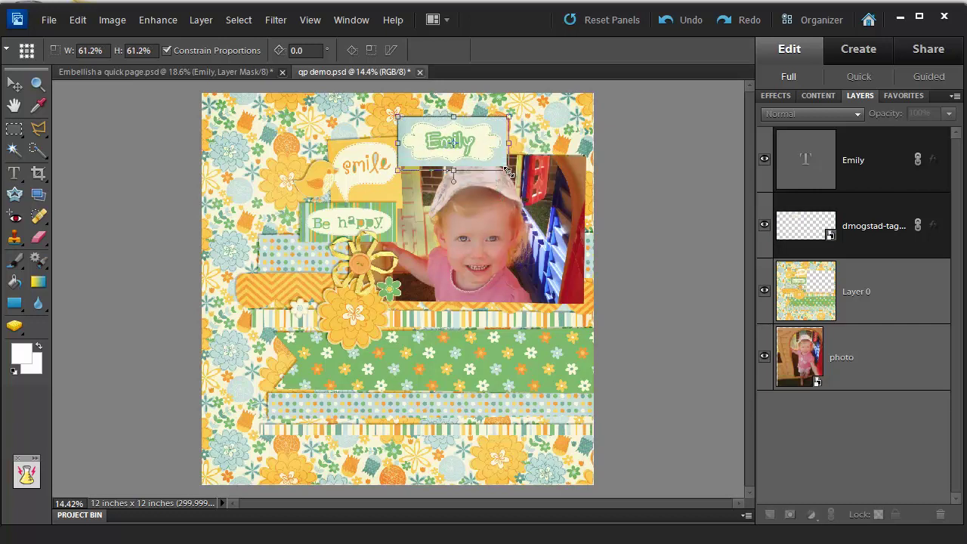
left_click_drag(508, 169, 498, 161)
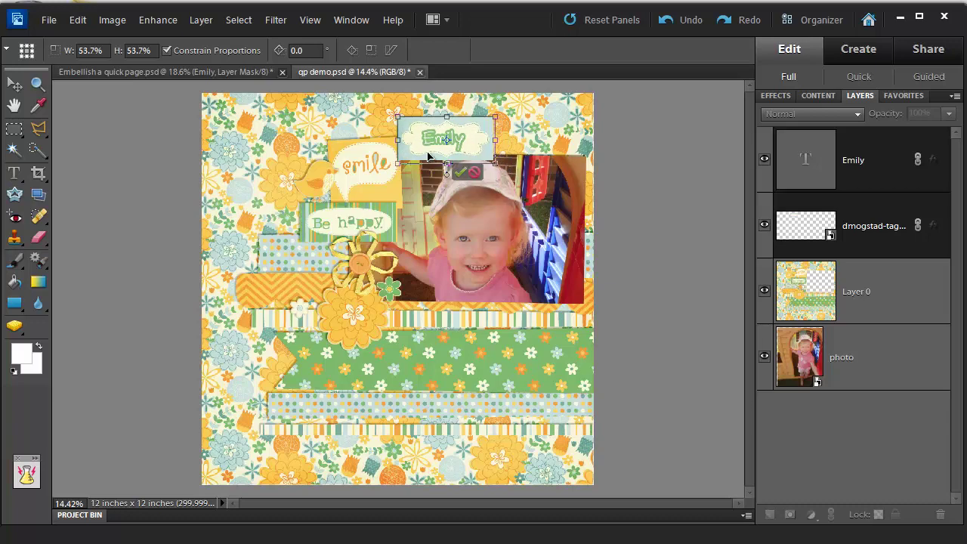
key("Return")
key("ctrl+equal")
key("ctrl+equal")
key("ctrl+equal")
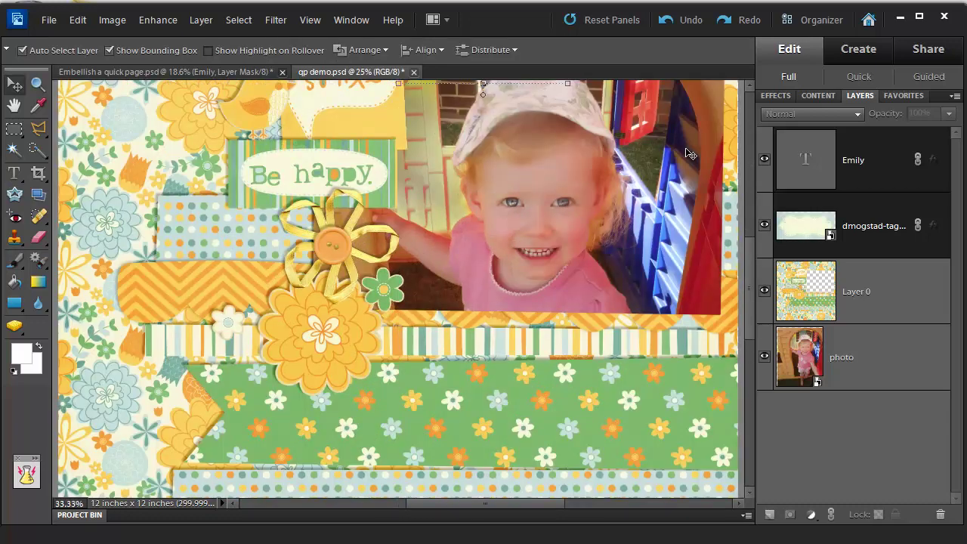
- Select the Emily text layer and unlink it from its tag
left_click_drag(499, 198, 417, 507)
left_click(599, 190)
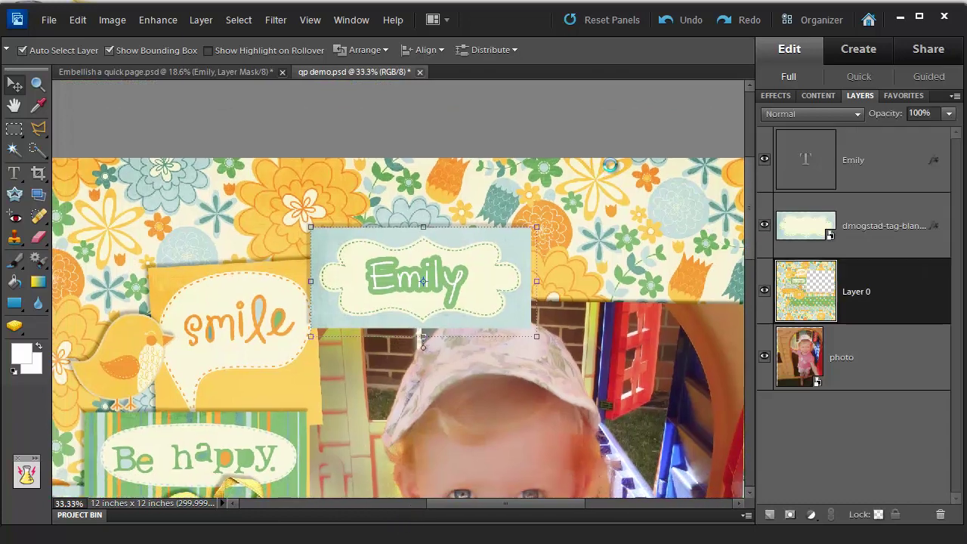
left_click(788, 226)
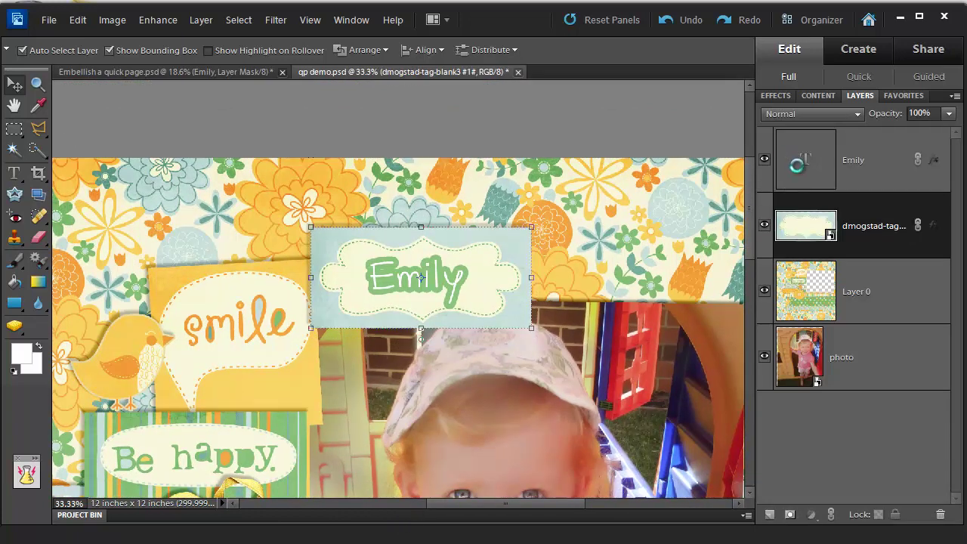
left_click(800, 168)
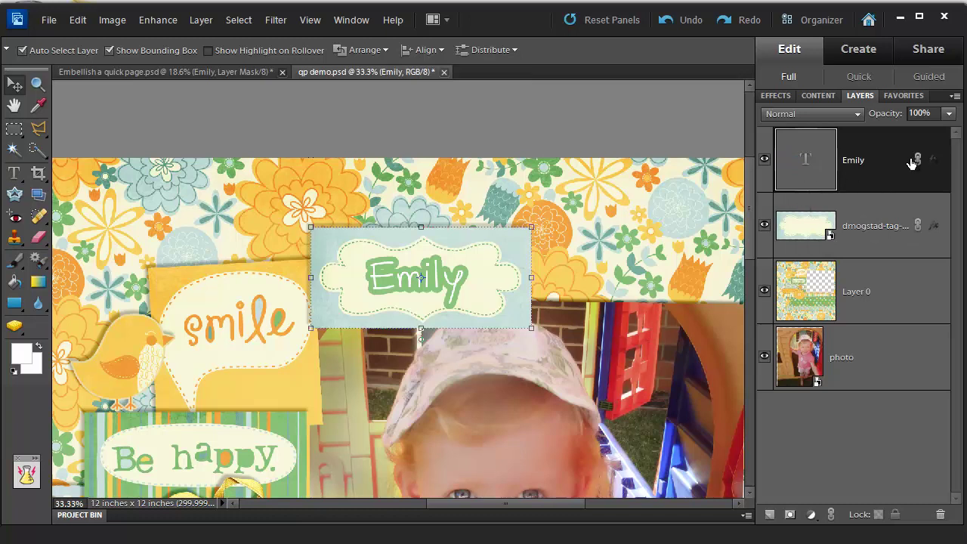
left_click(829, 519)
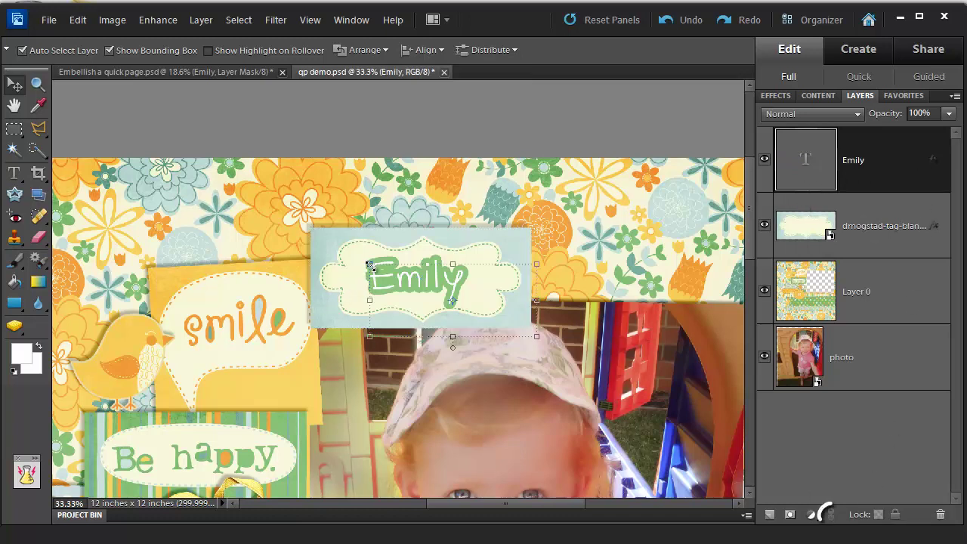
- Scale the Emily text proportionally to 155.9% and centre it inside the tag
left_click_drag(366, 248, 273, 217)
left_click(167, 50)
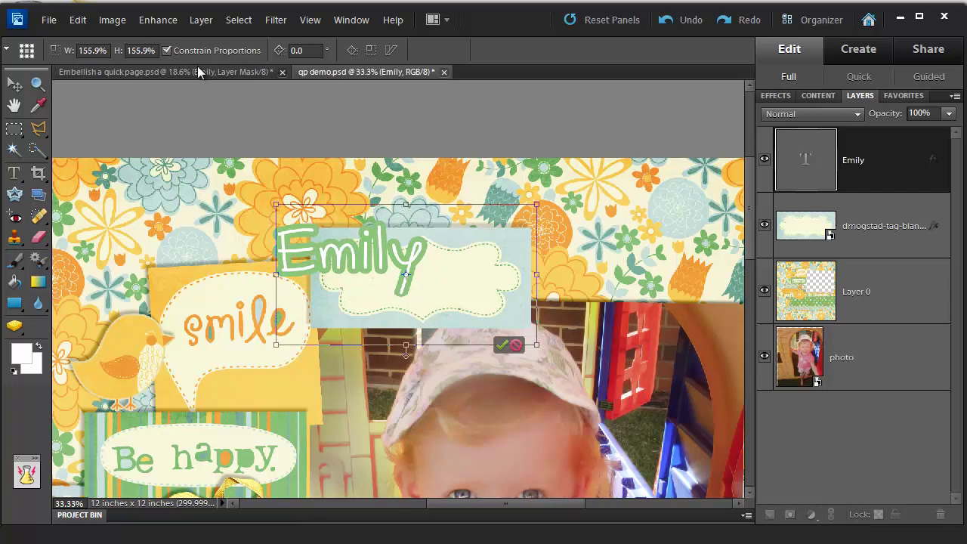
left_click_drag(383, 262, 452, 289)
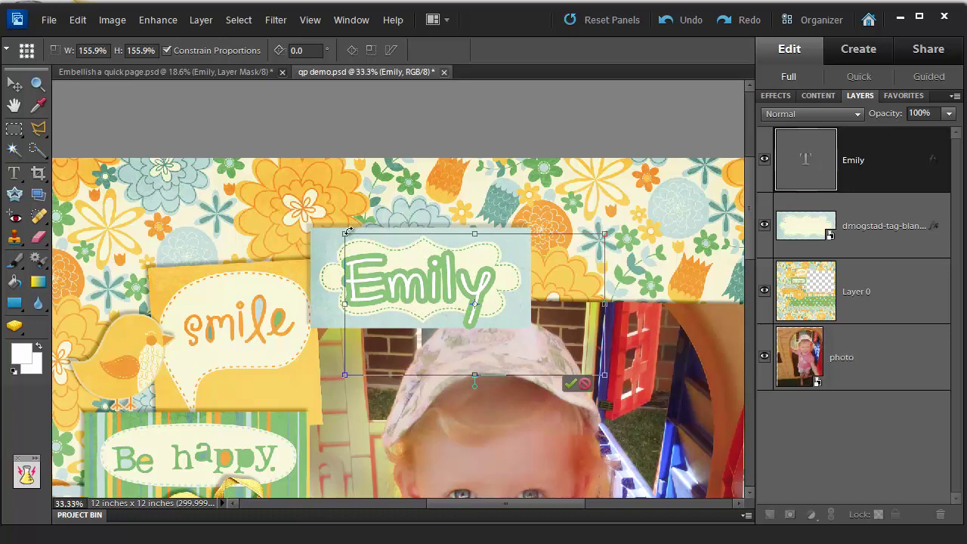
left_click_drag(348, 230, 356, 244)
left_click(185, 383)
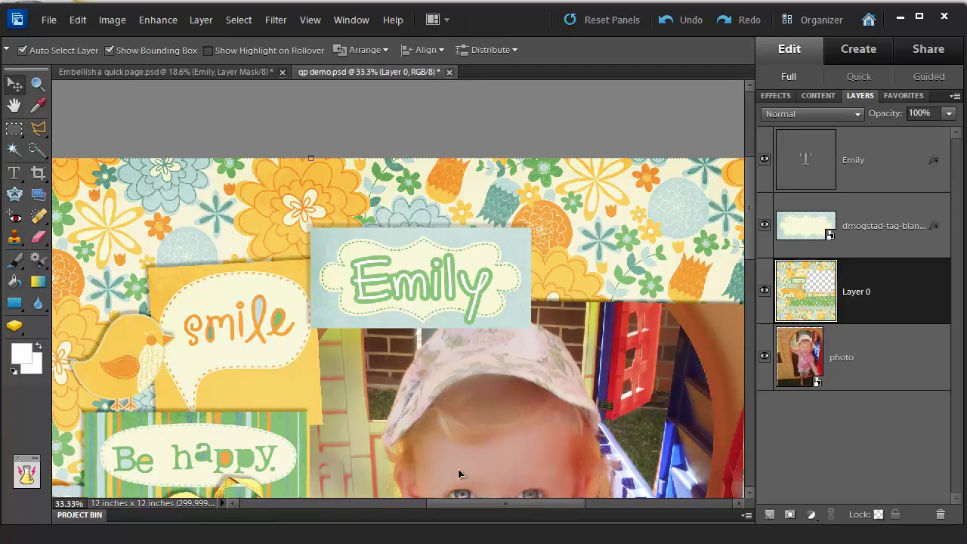
key("ctrl+0")
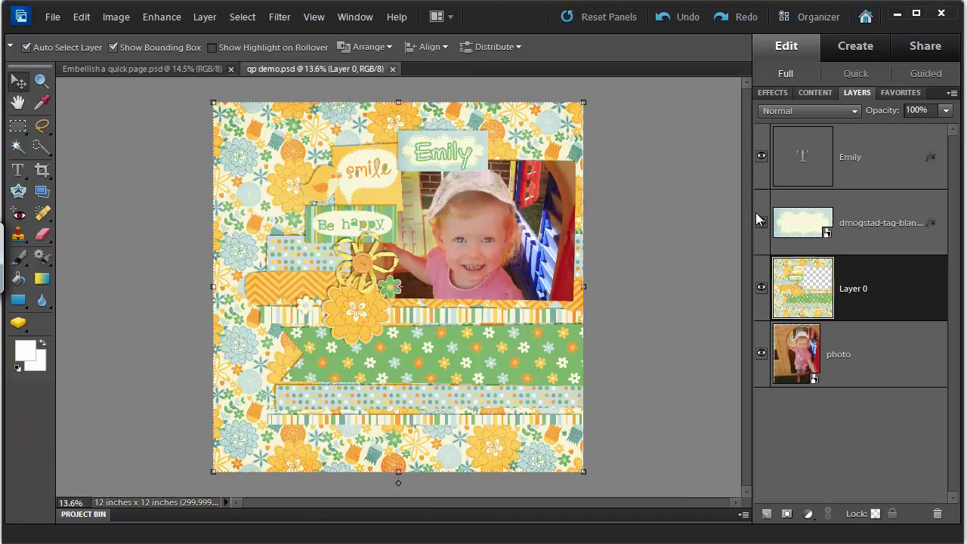
left_click_drag(762, 225, 761, 157)
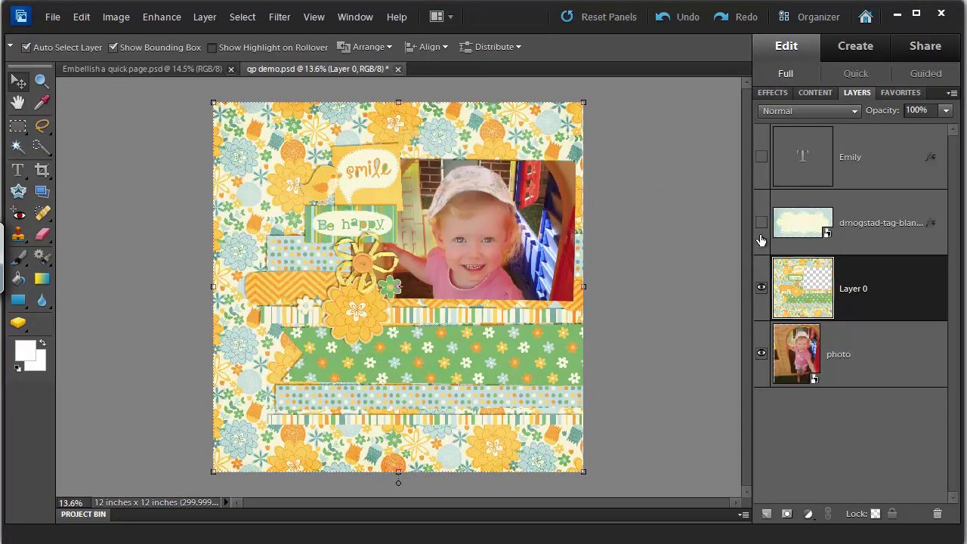
left_click(761, 355)
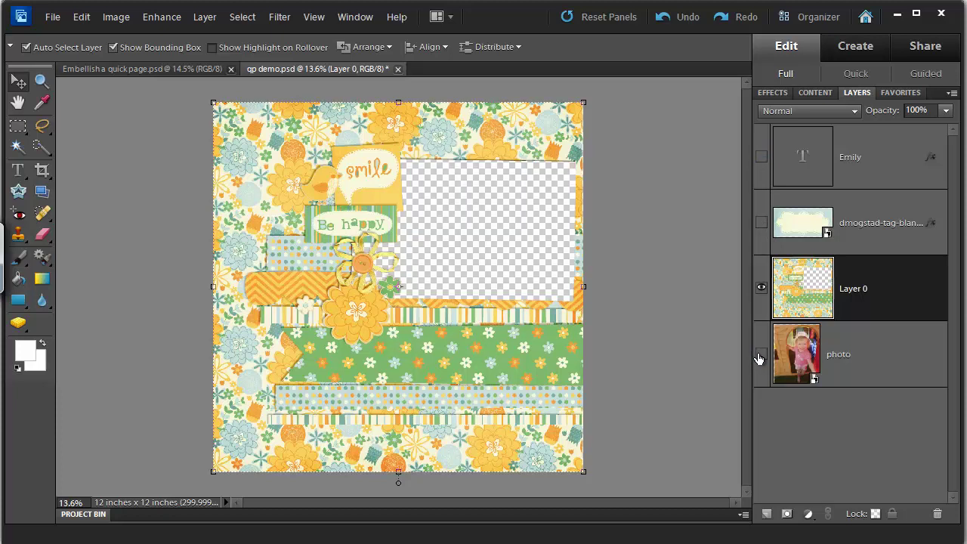
left_click(761, 355)
left_click(762, 223)
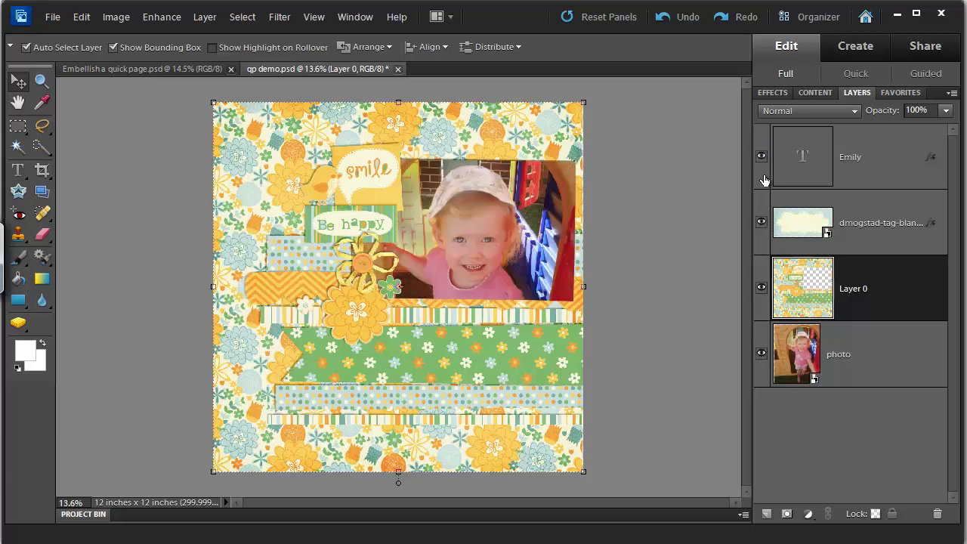
left_click(761, 157)
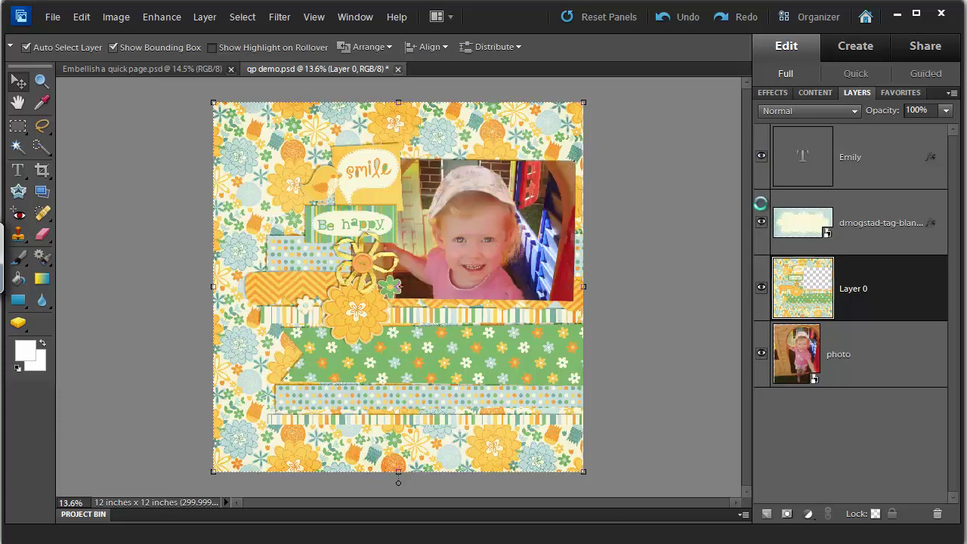
left_click(122, 68)
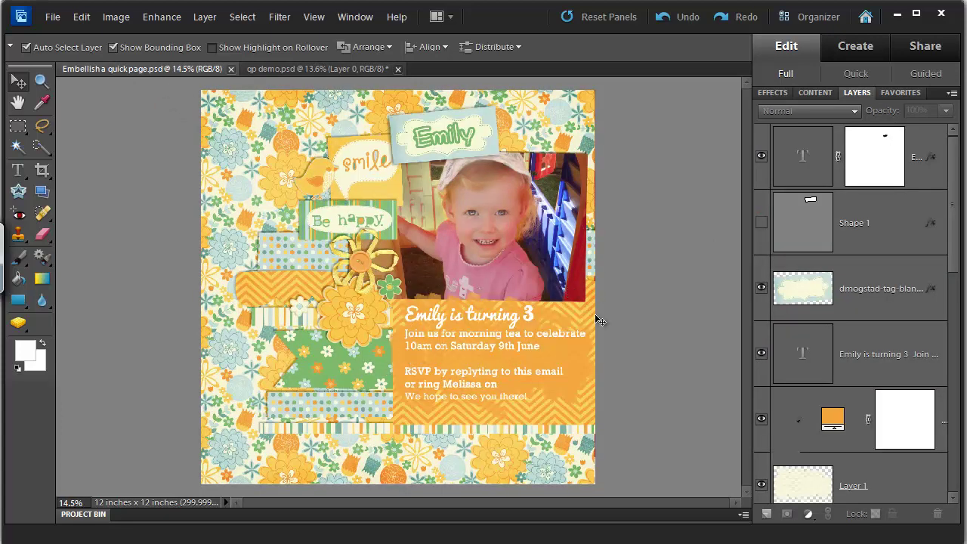
left_click(340, 69)
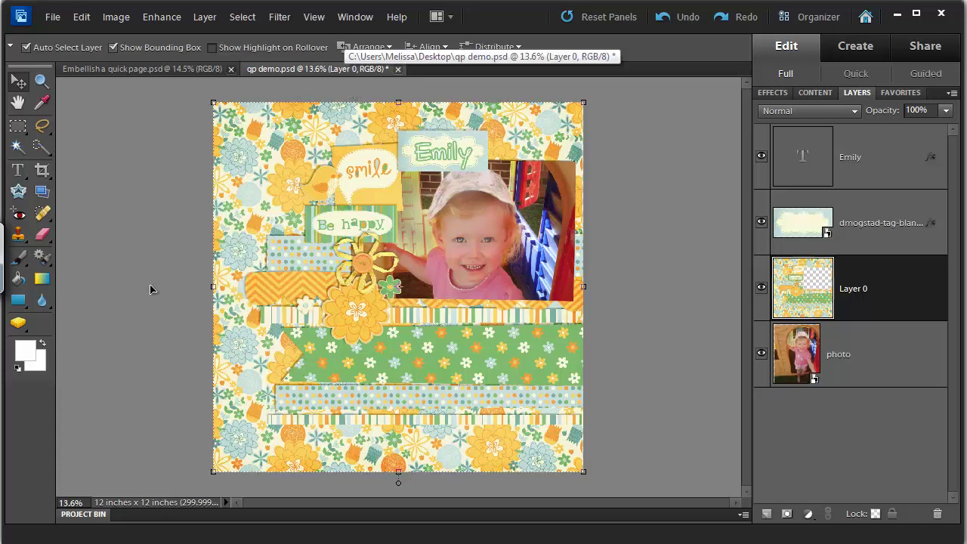
key("ctrl+plus")
key("ctrl+minus")
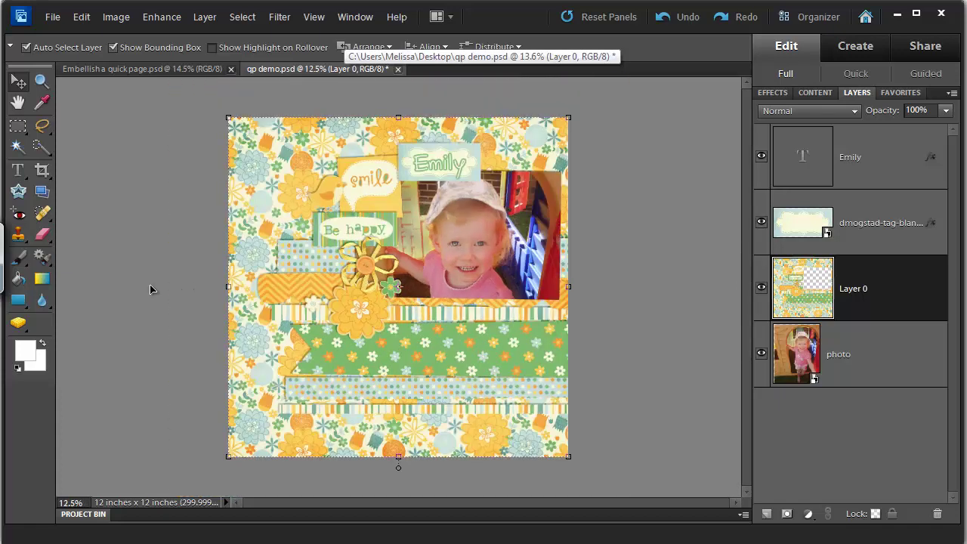
key("alt+f")
key("l")
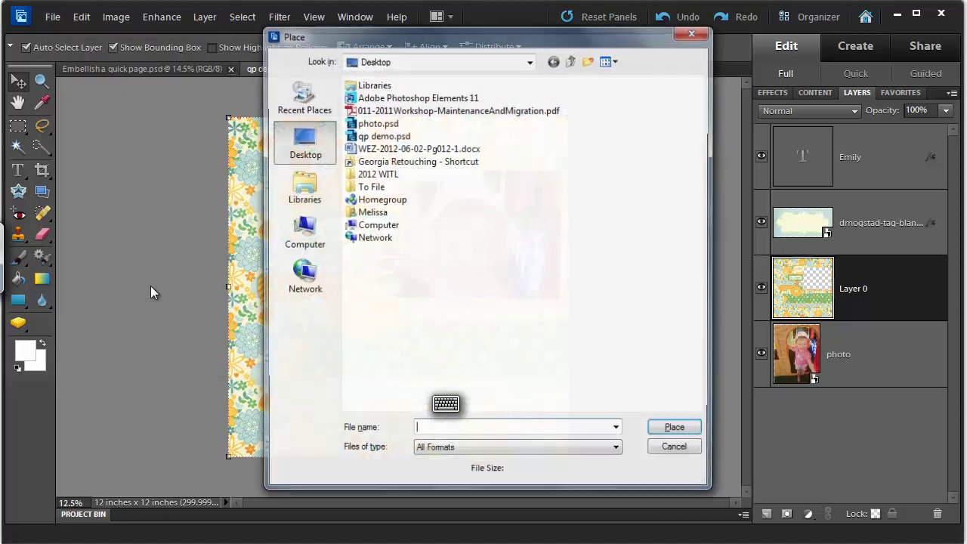
type("c:\\Digi")
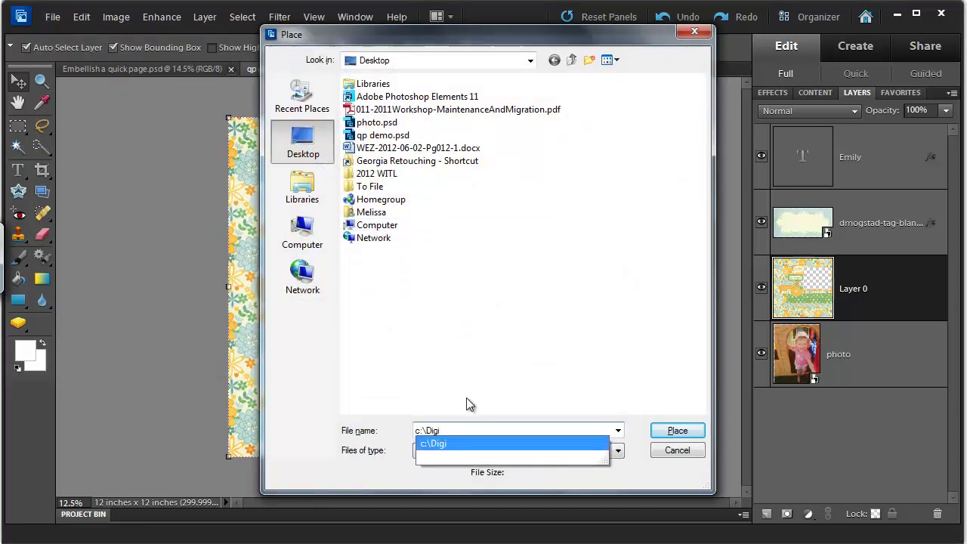
type("\\")
key("Return")
left_click_drag(703, 106, 703, 288)
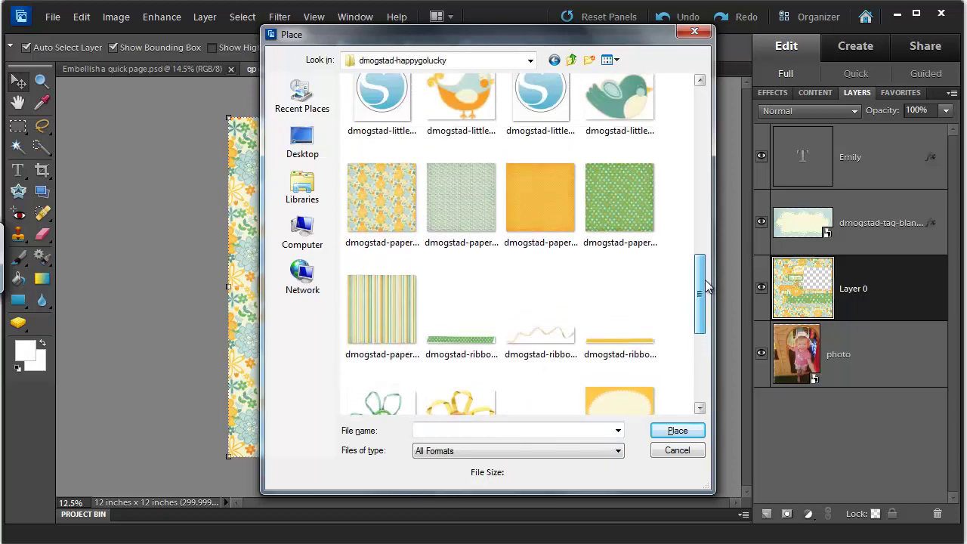
left_click(555, 224)
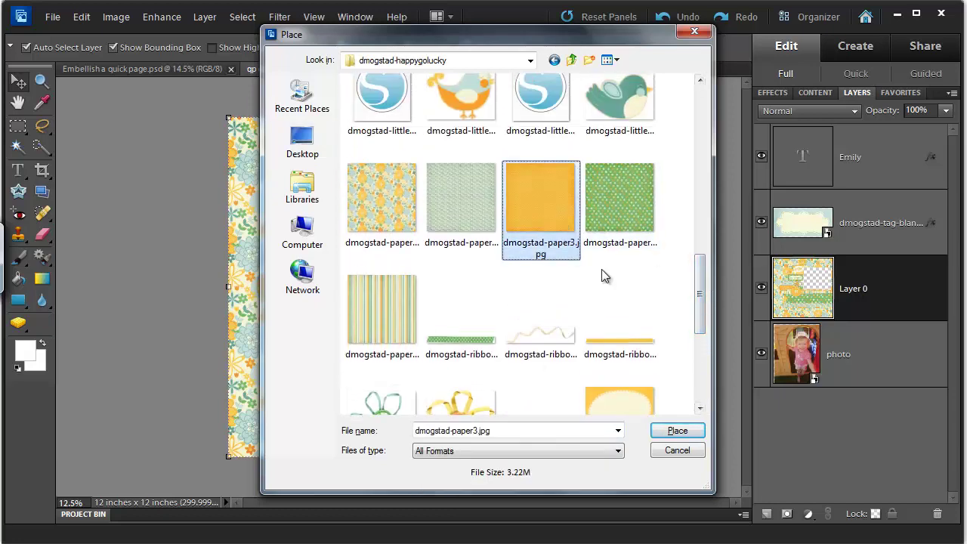
left_click(668, 437)
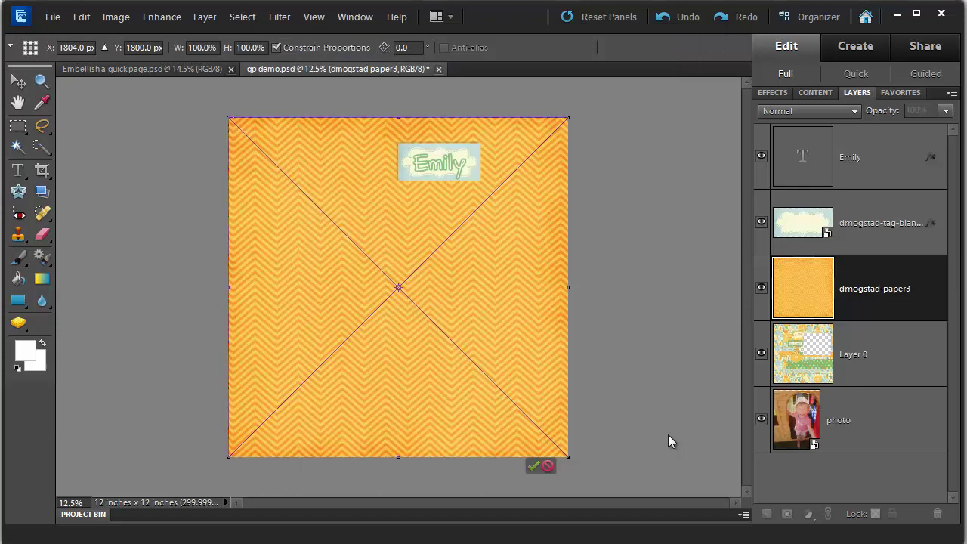
key("Return")
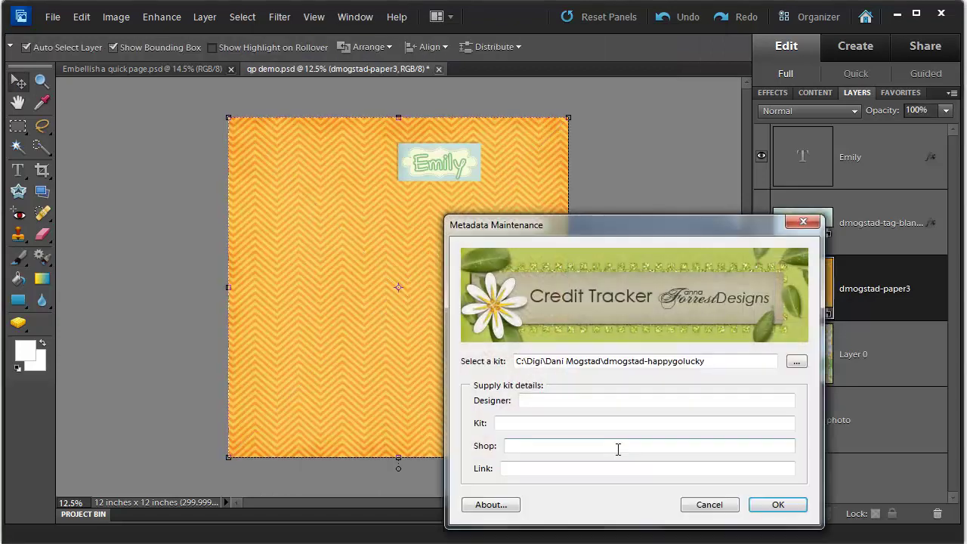
left_click(711, 504)
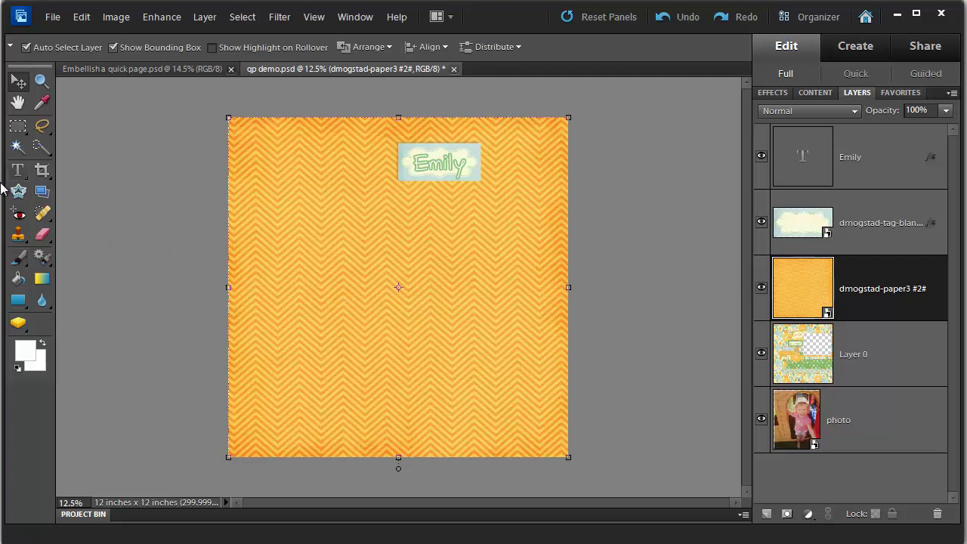
- Mask the orange chevron paper to a rectangle in the page's lower right
left_click(18, 127)
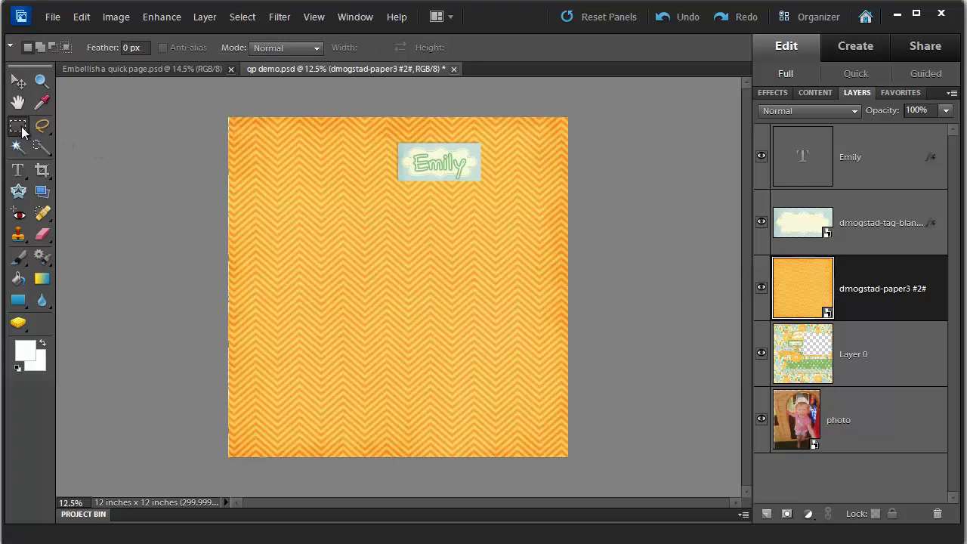
left_click_drag(454, 338, 549, 434)
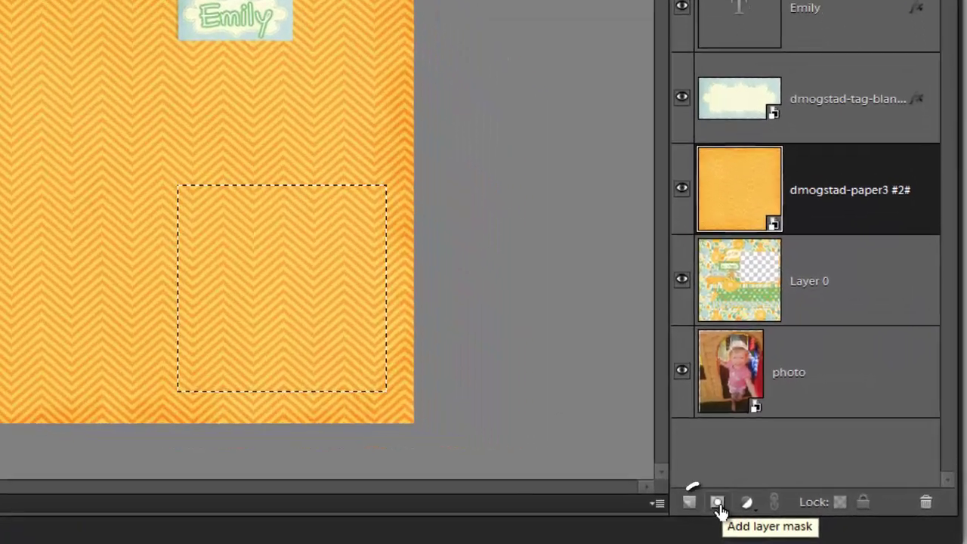
left_click(717, 503)
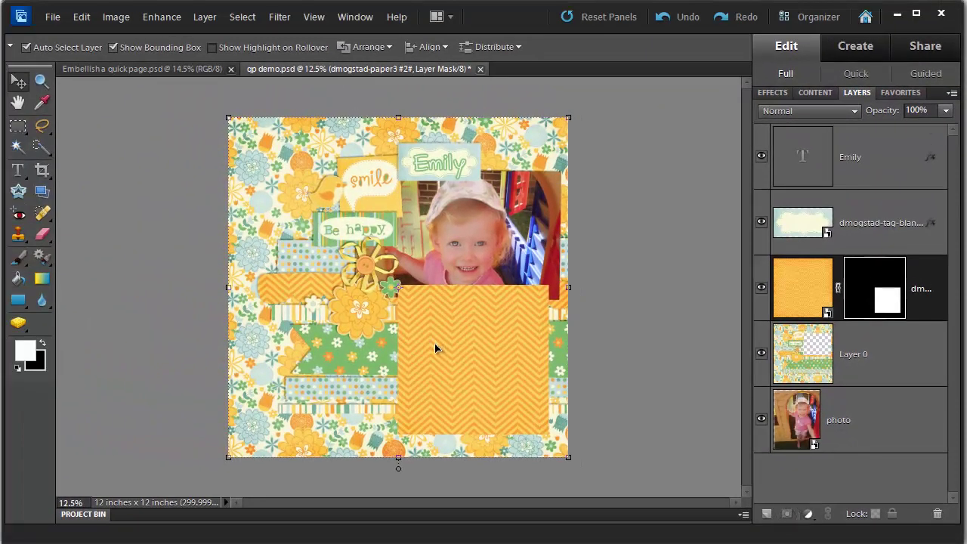
- Drag the masked chevron block down below the photo and further to the right
key("ctrl+equal")
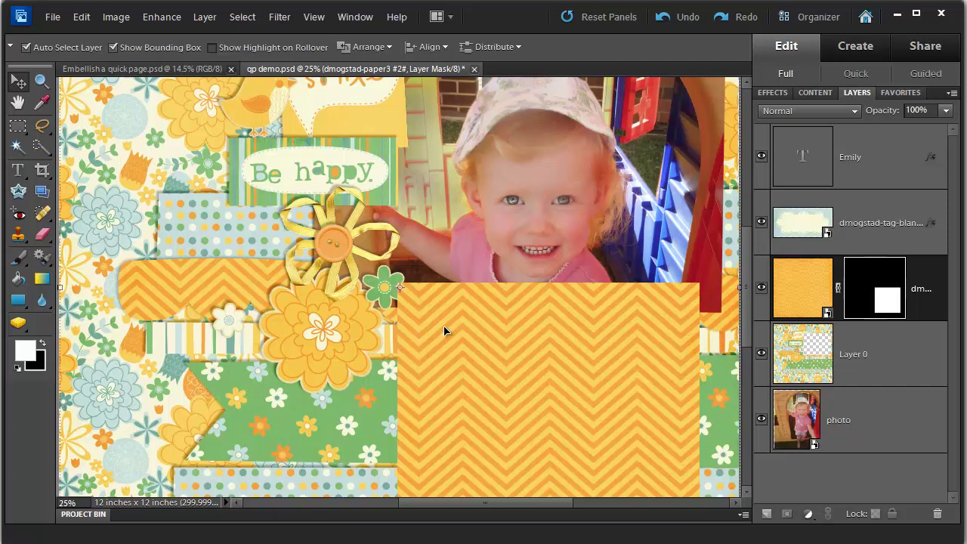
left_click_drag(457, 319, 454, 340)
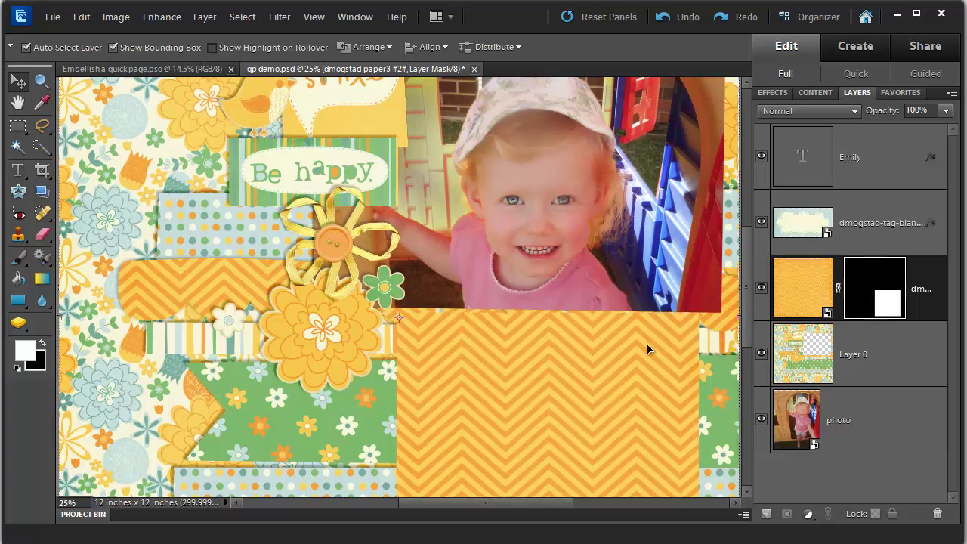
left_click_drag(570, 368, 585, 356)
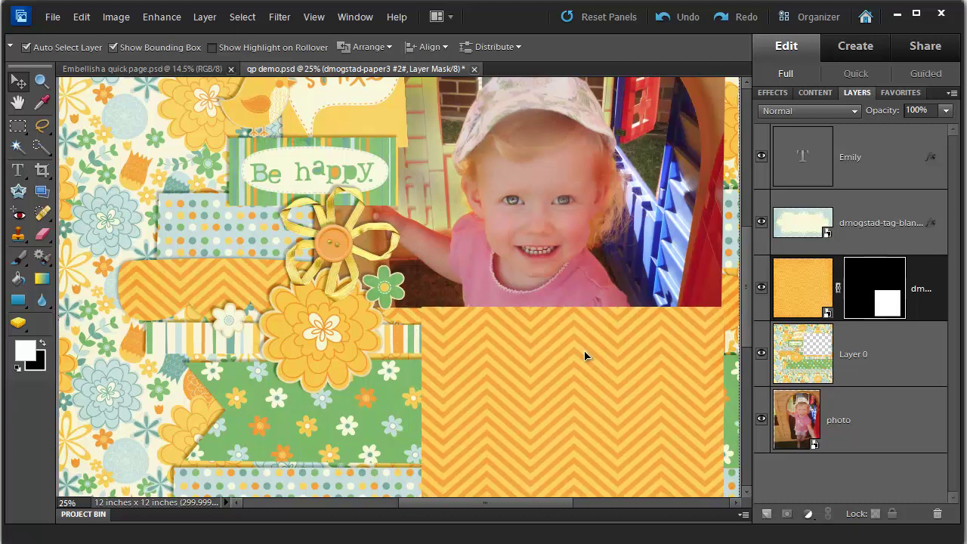
scroll(639, 395, "down", 3)
left_click(773, 337)
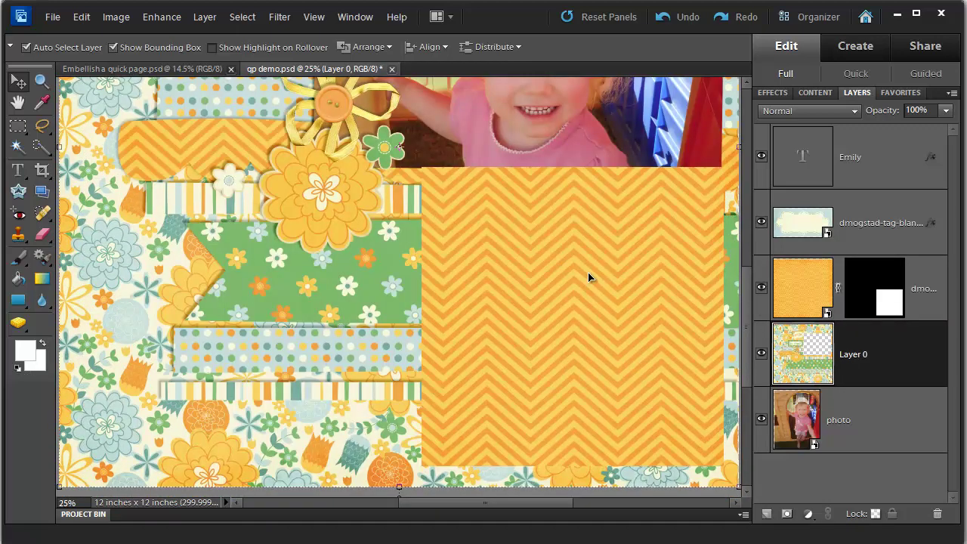
- Add a white 'Emily is turning 3' morning-tea invitation text box over the chevron block
left_click(789, 313)
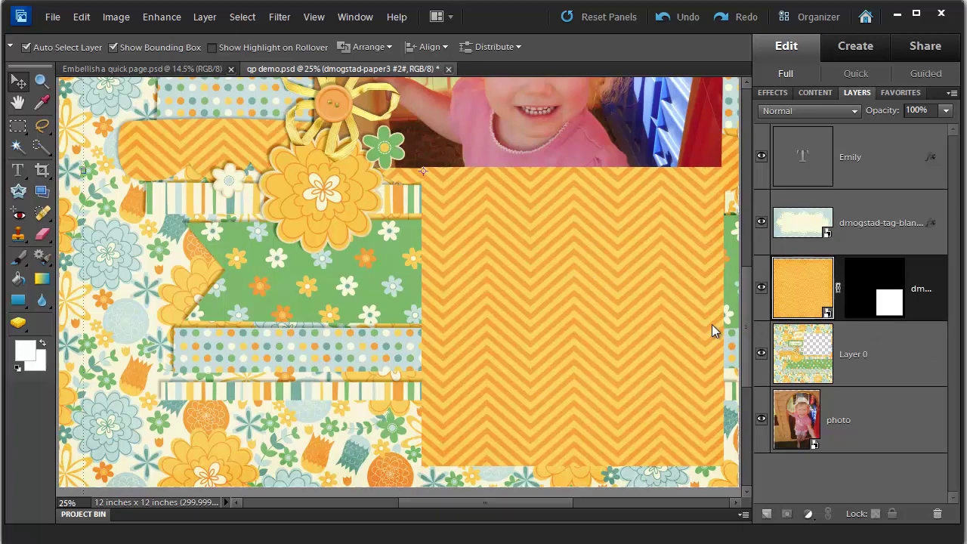
left_click(20, 170)
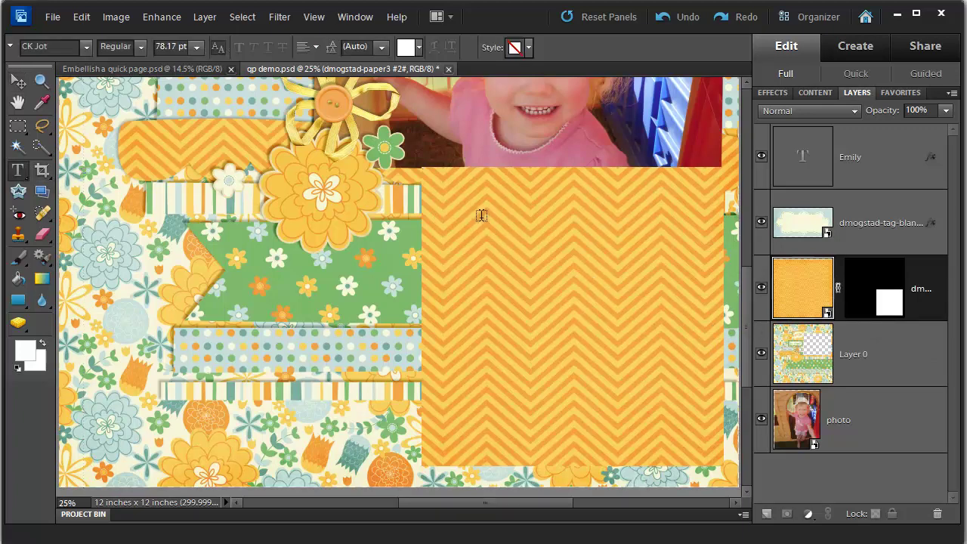
left_click_drag(439, 190, 708, 448)
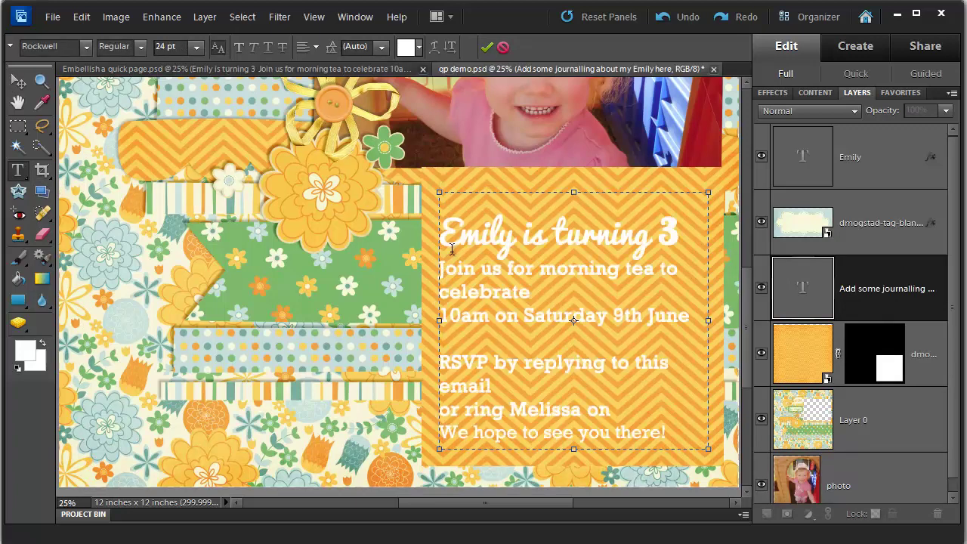
left_click(487, 46)
left_click_drag(517, 248, 521, 236)
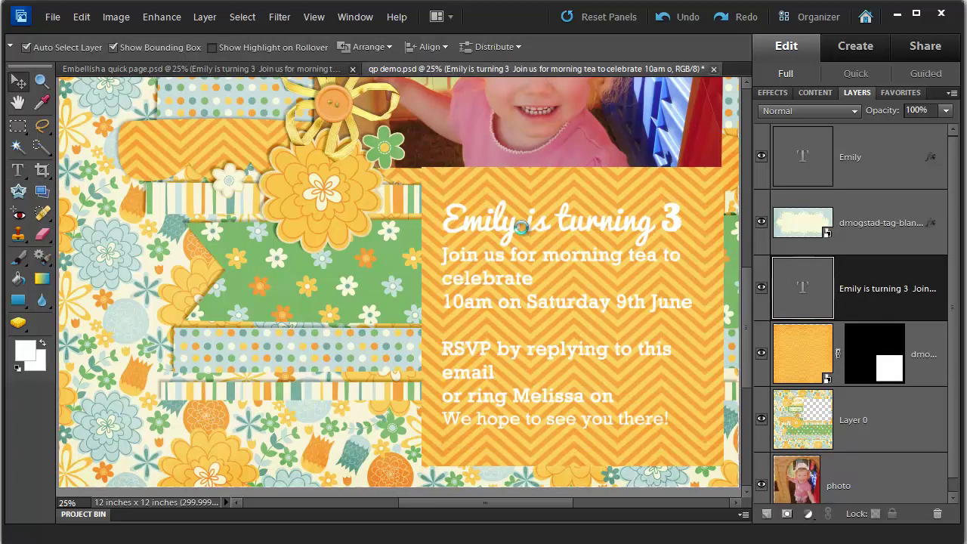
left_click(555, 457)
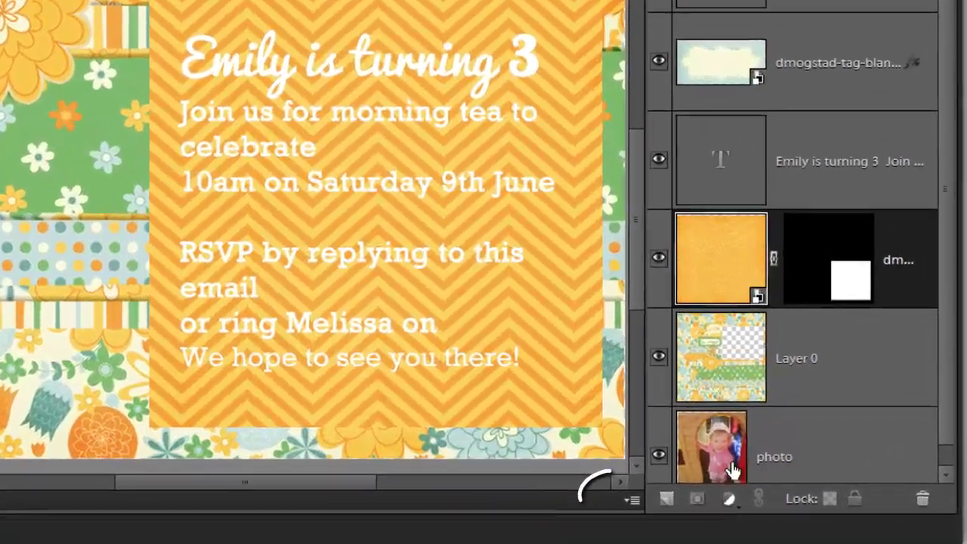
- Add a new layer and load the Watercolor Loaded Wet Flat Tip brush with the chevron orange
left_click(766, 514)
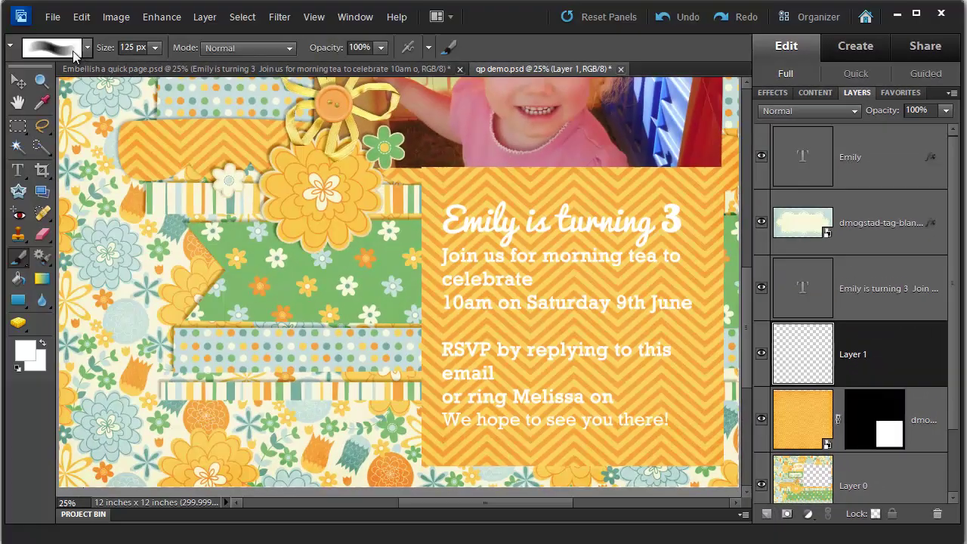
left_click(85, 54)
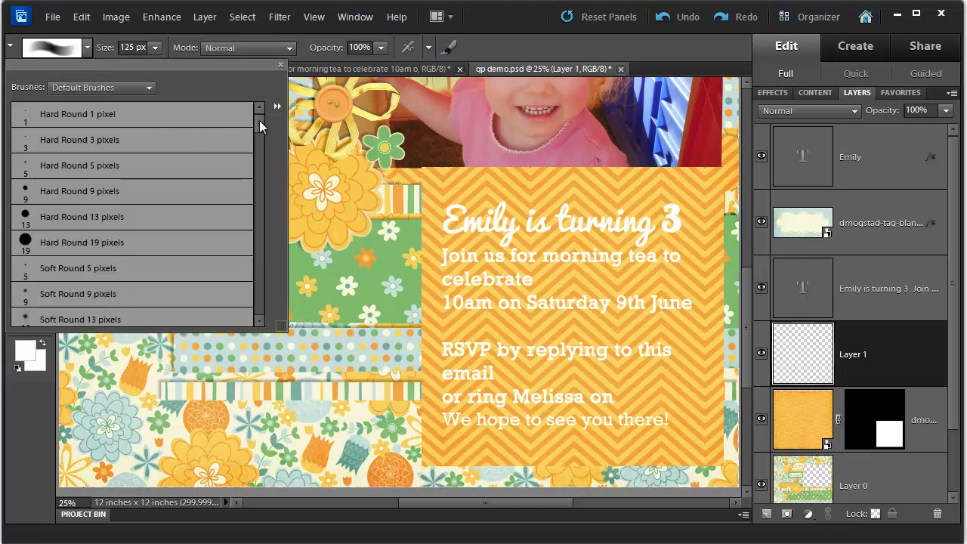
left_click_drag(260, 120, 261, 243)
left_click(134, 212)
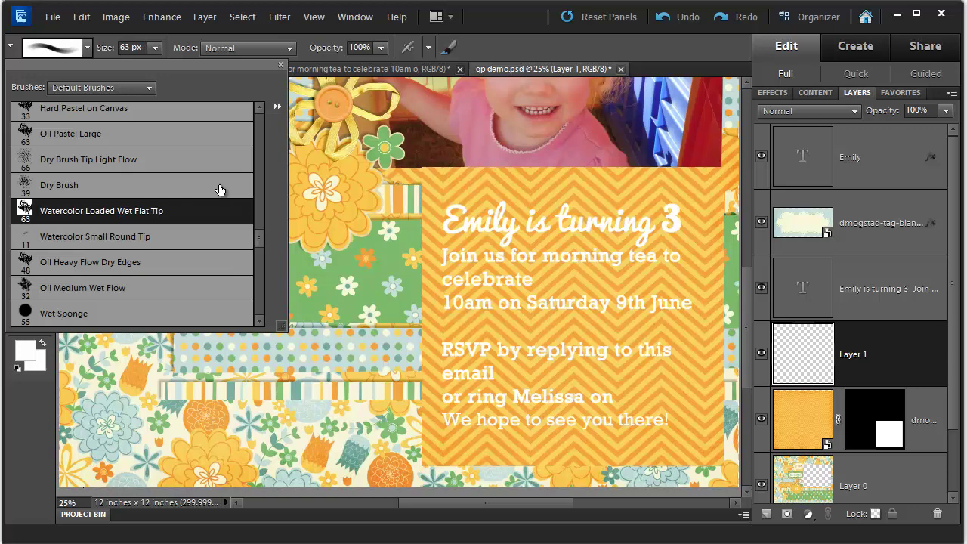
left_click(89, 47)
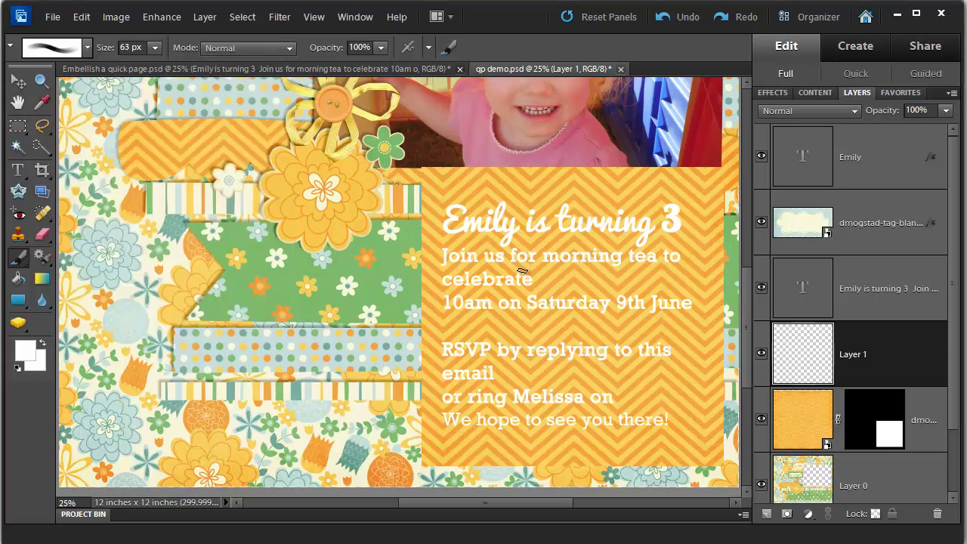
left_click(42, 103)
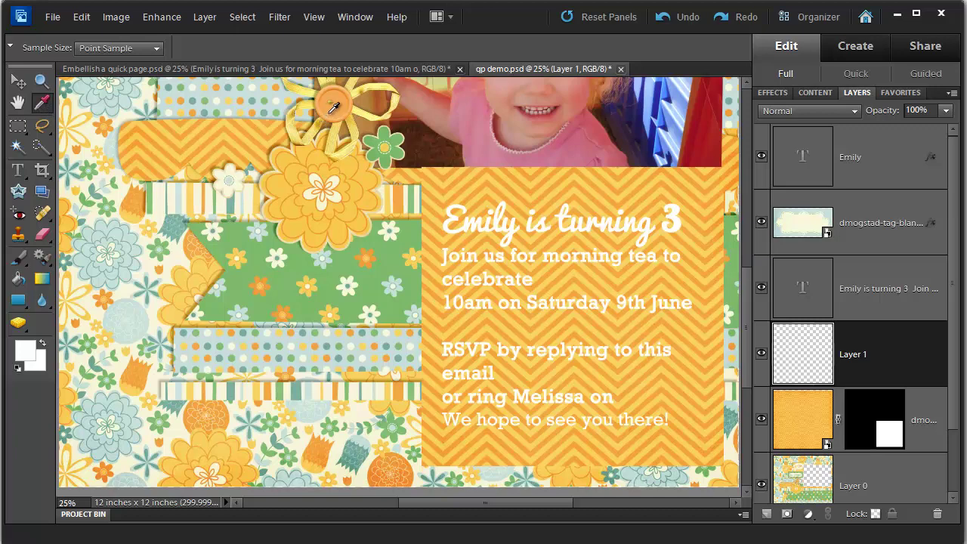
left_click(437, 172)
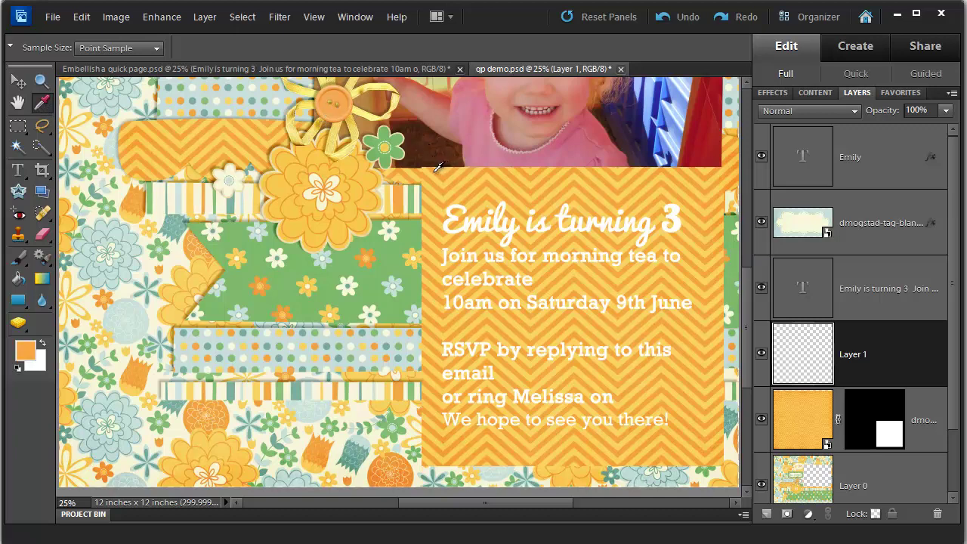
left_click(19, 257)
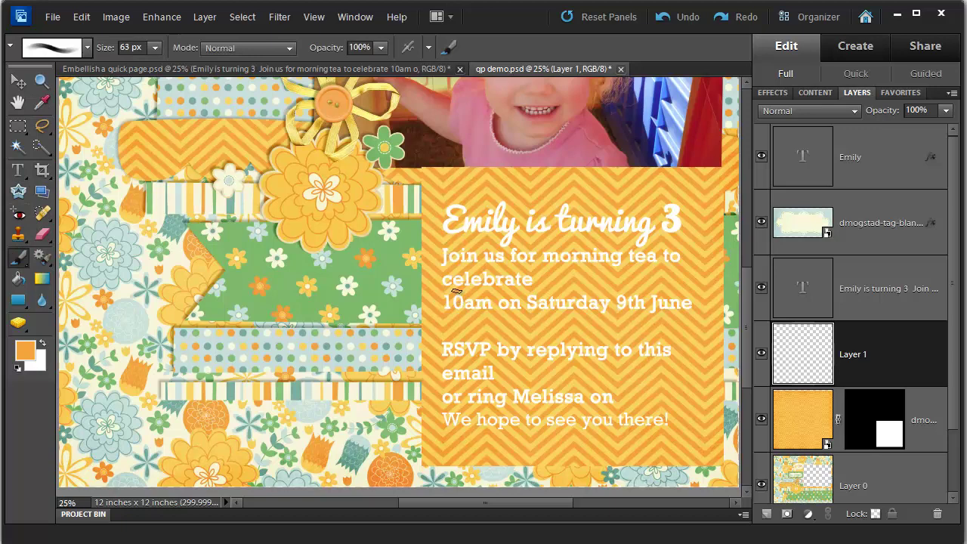
- Paint a broad 400 px orange wash over the invitation text, undoing the last stroke
mouse_move(453, 257)
left_mouse_down()
mouse_move(472, 369)
mouse_move(506, 241)
mouse_move(526, 232)
mouse_move(572, 389)
left_mouse_up()
key("bracketright")
key("bracketright")
key("bracketright")
key("bracketright")
key("bracketright")
key("bracketright")
key("bracketright")
key("bracketright")
key("bracketright")
key("bracketright")
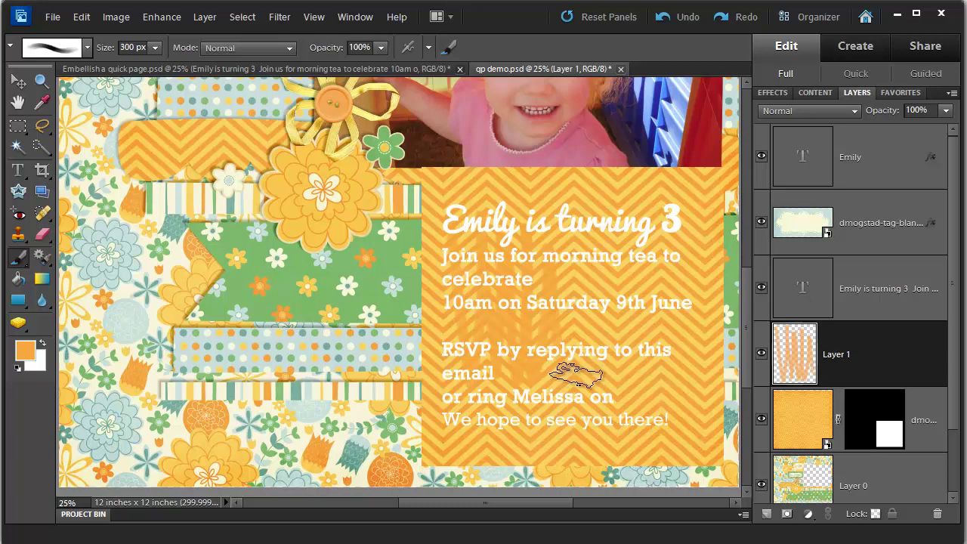
mouse_move(521, 371)
left_mouse_down()
mouse_move(548, 227)
mouse_move(599, 325)
mouse_move(613, 279)
mouse_move(646, 328)
mouse_move(666, 238)
left_mouse_up()
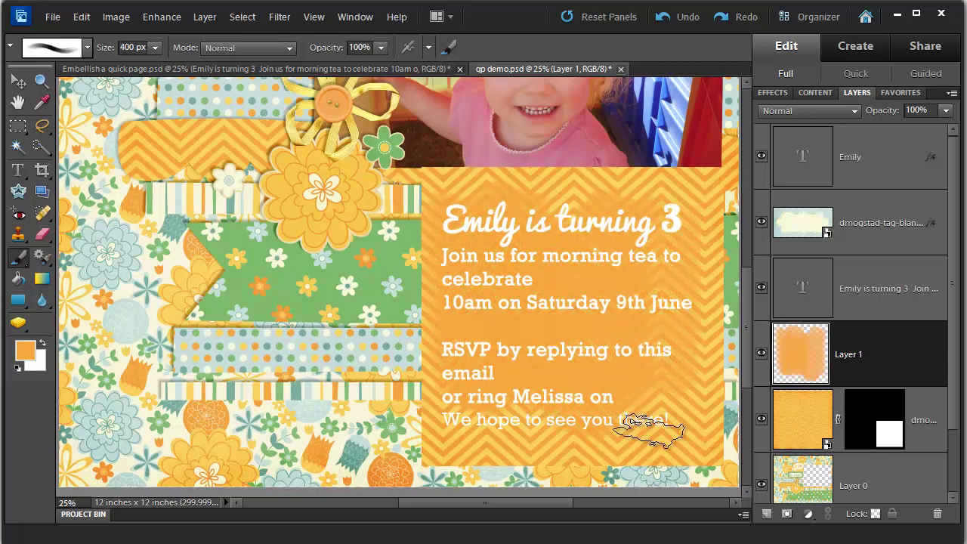
key("ctrl+z")
- Lower Layer 1's opacity to 86%, then hide and reshow it to compare
key("v")
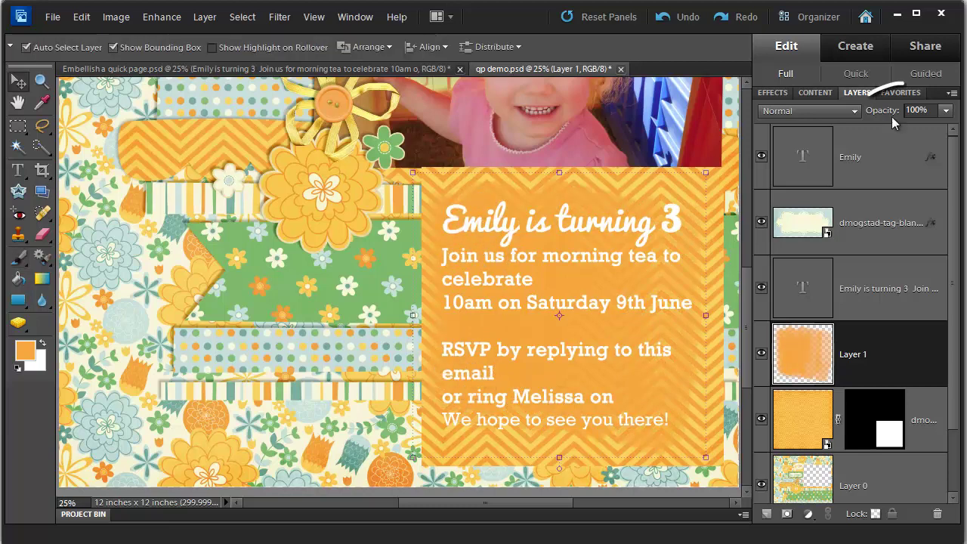
left_click_drag(892, 118, 883, 114)
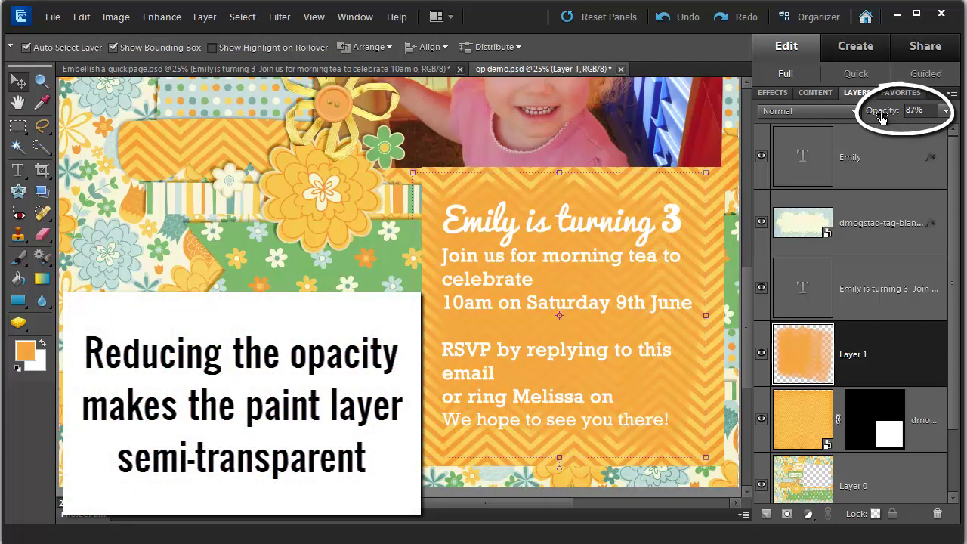
left_click_drag(881, 115, 881, 115)
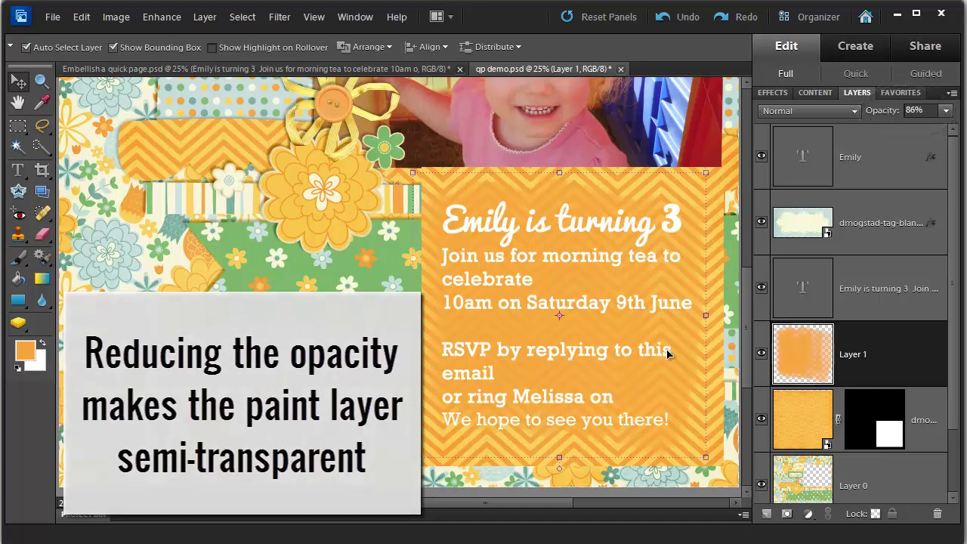
left_click(761, 355)
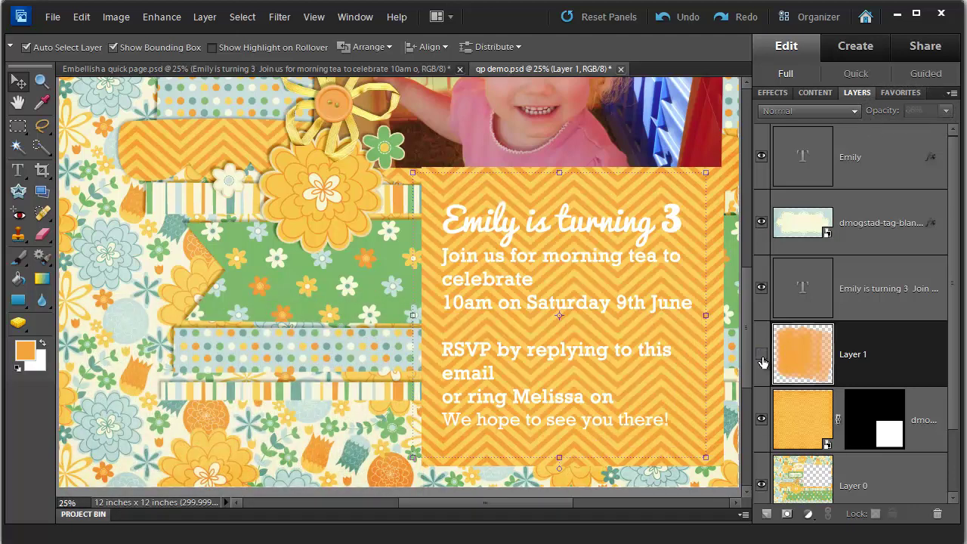
left_click(762, 354)
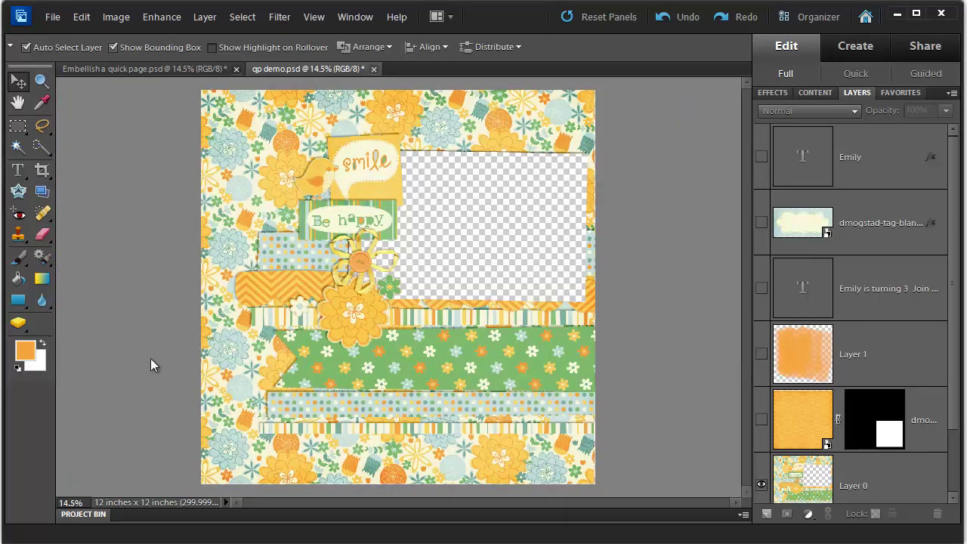
- Reveal the photo, tag, chevron, invitation text and paint layers in turn, then hide all but the photo
left_click(954, 463)
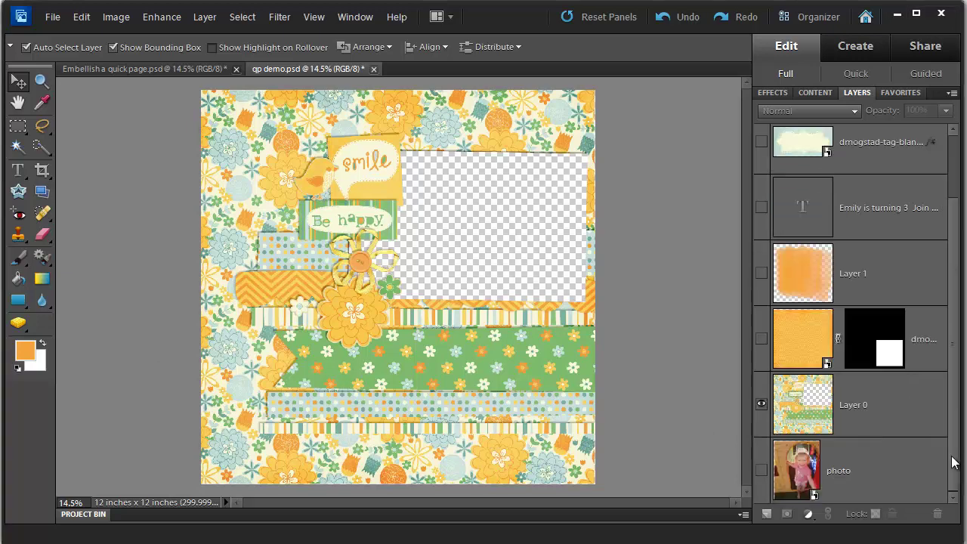
left_click(762, 470)
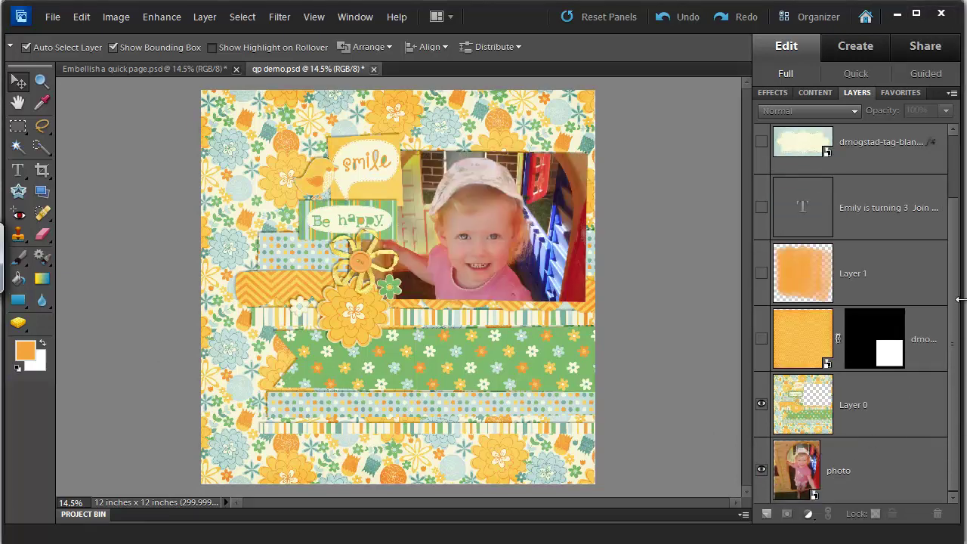
left_click(954, 178)
left_click_drag(758, 163, 761, 219)
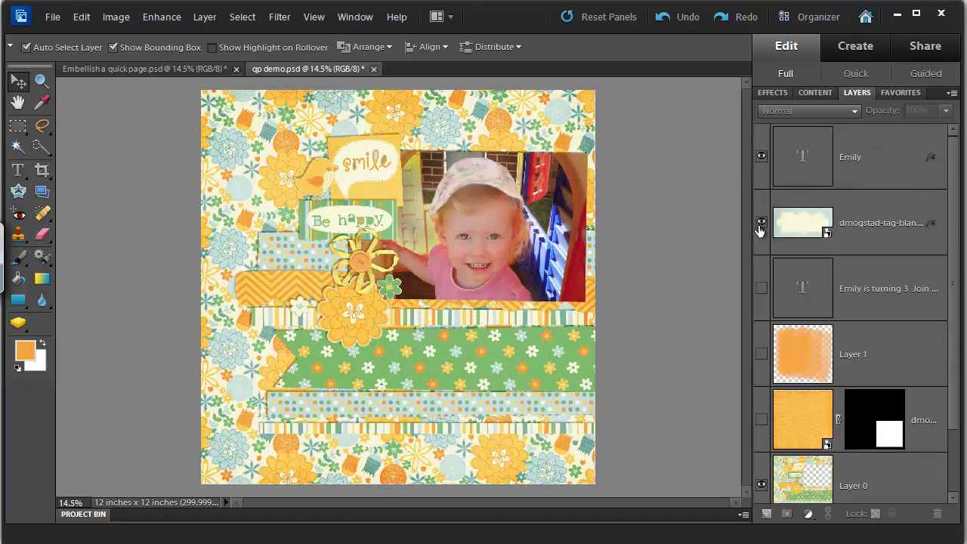
left_click(761, 422)
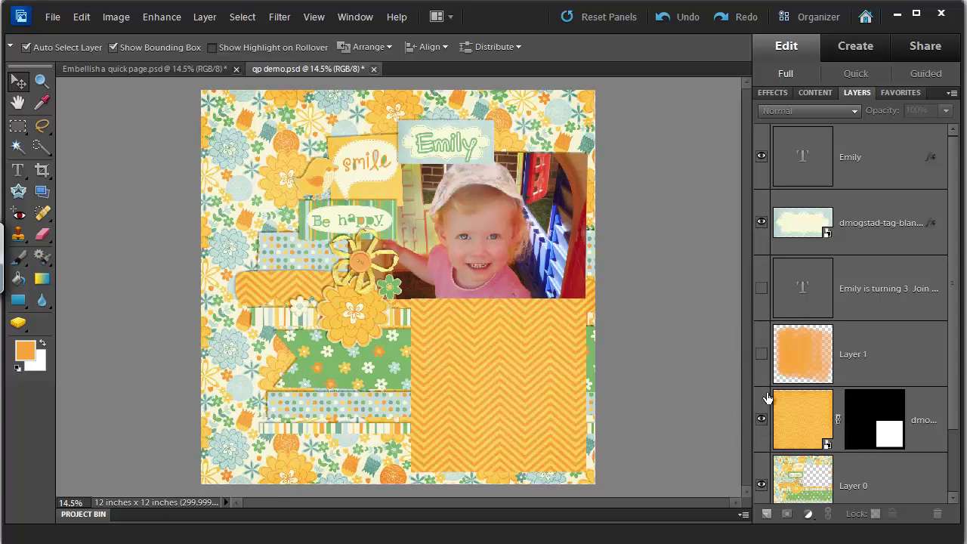
left_click(762, 288)
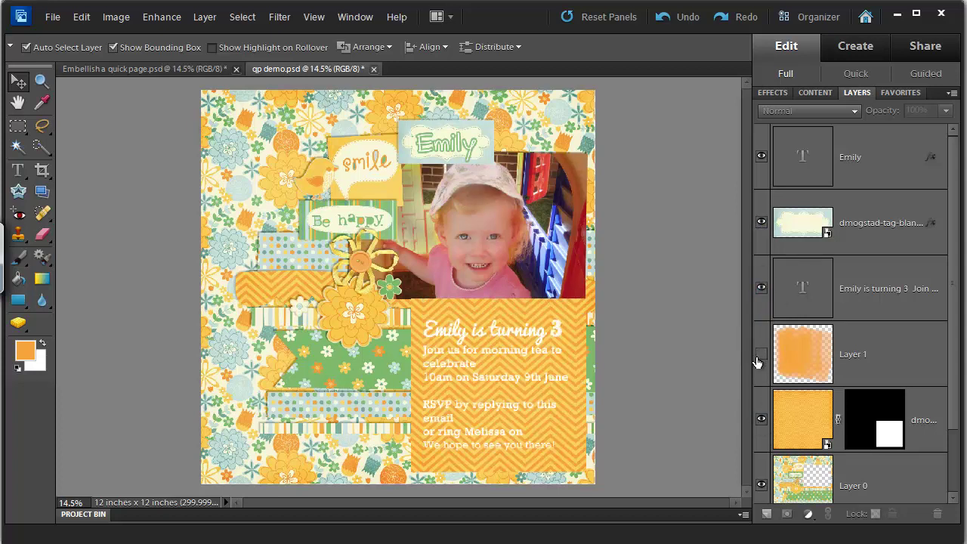
left_click(761, 355)
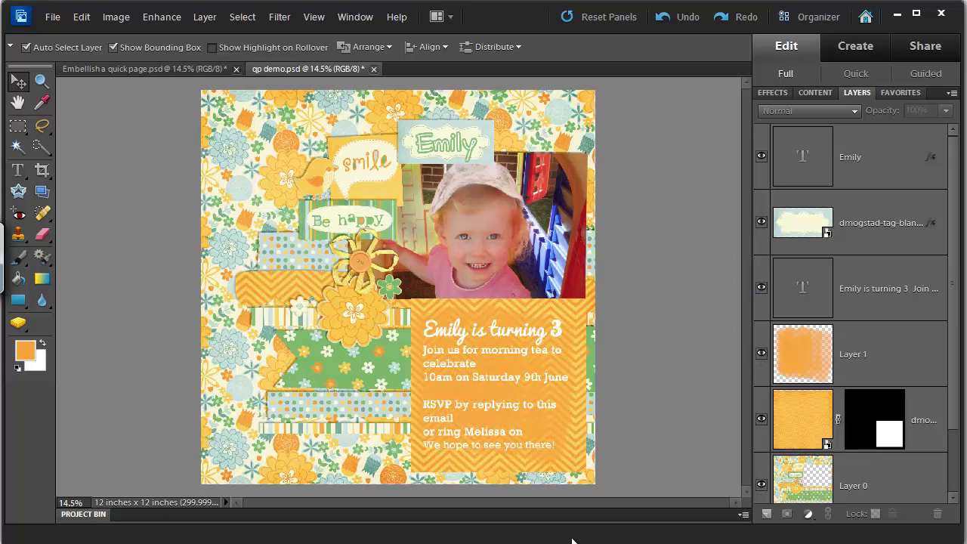
left_click_drag(759, 217, 763, 159)
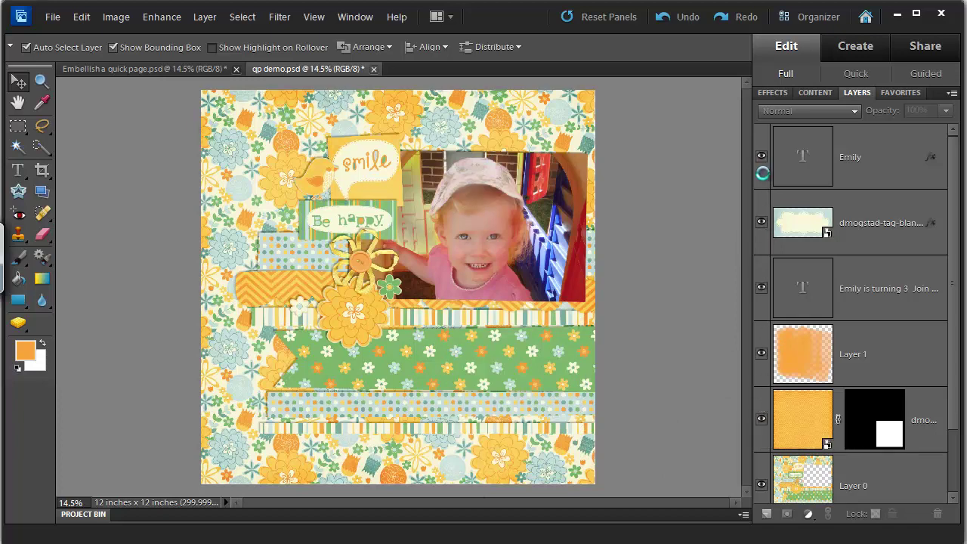